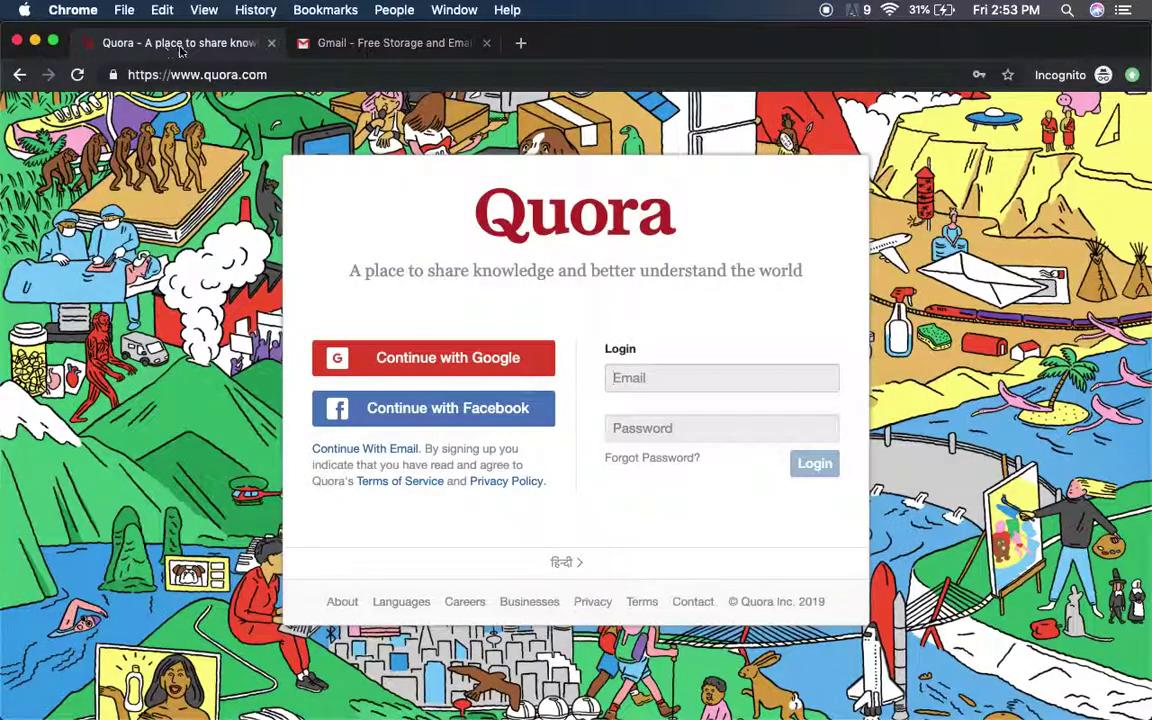
- Switch from the Quora tab back to the Gmail 'Get more done with Gmail' page
click(375, 48)
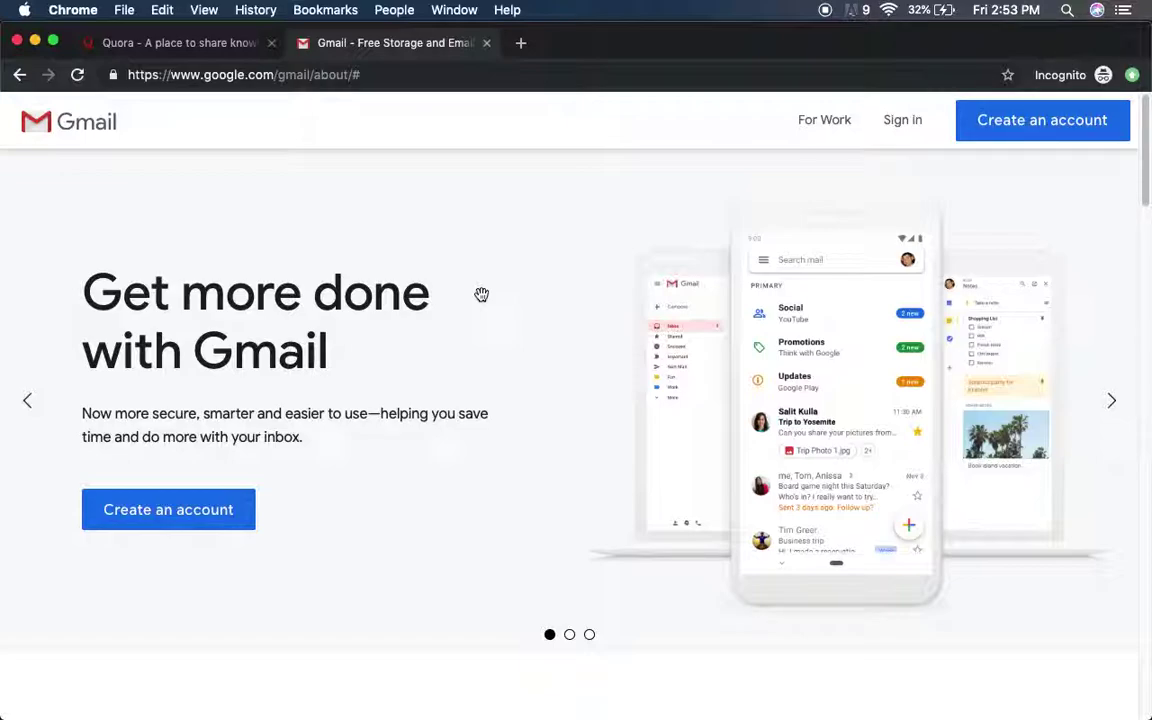
- Search the web for gmail, open the official Gmail page, and start creating a Google account
click(415, 73)
text(gmail)
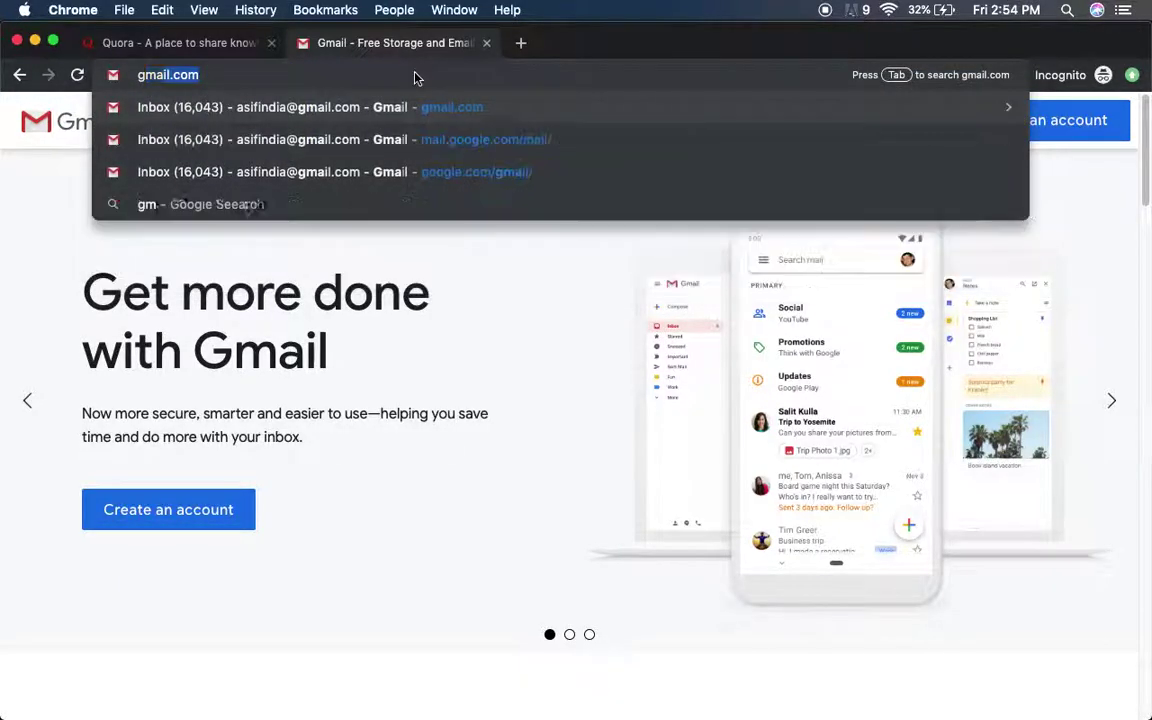
key(Delete)
key(Return)
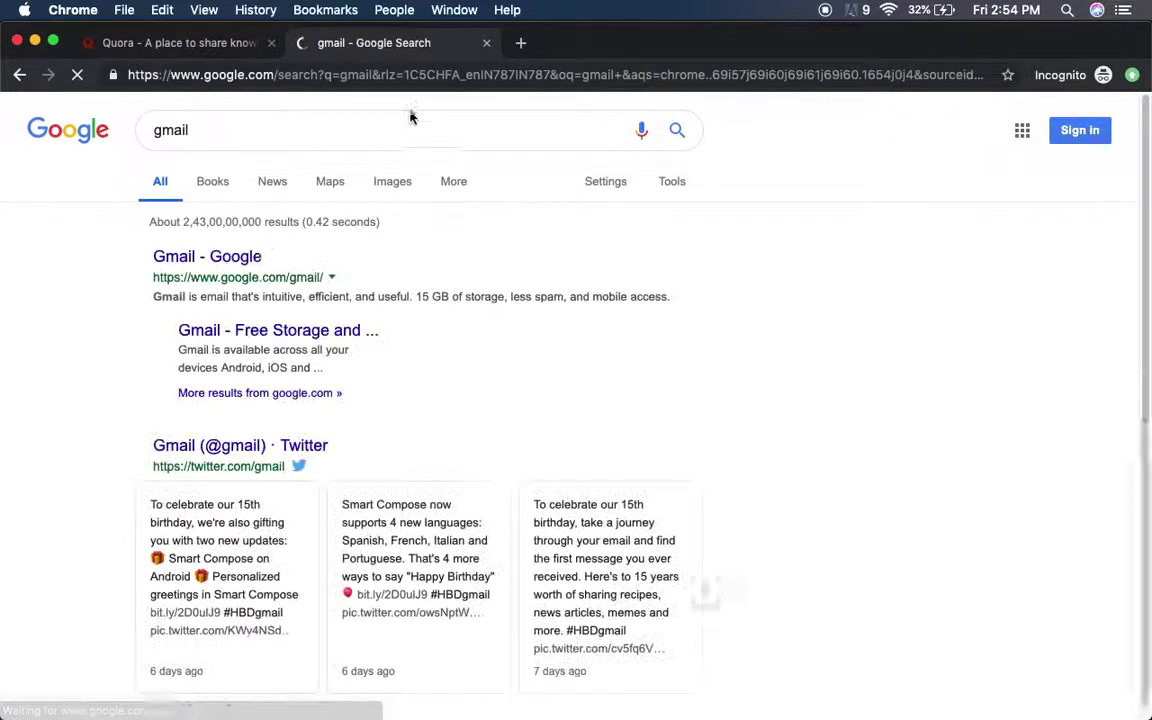
click(250, 257)
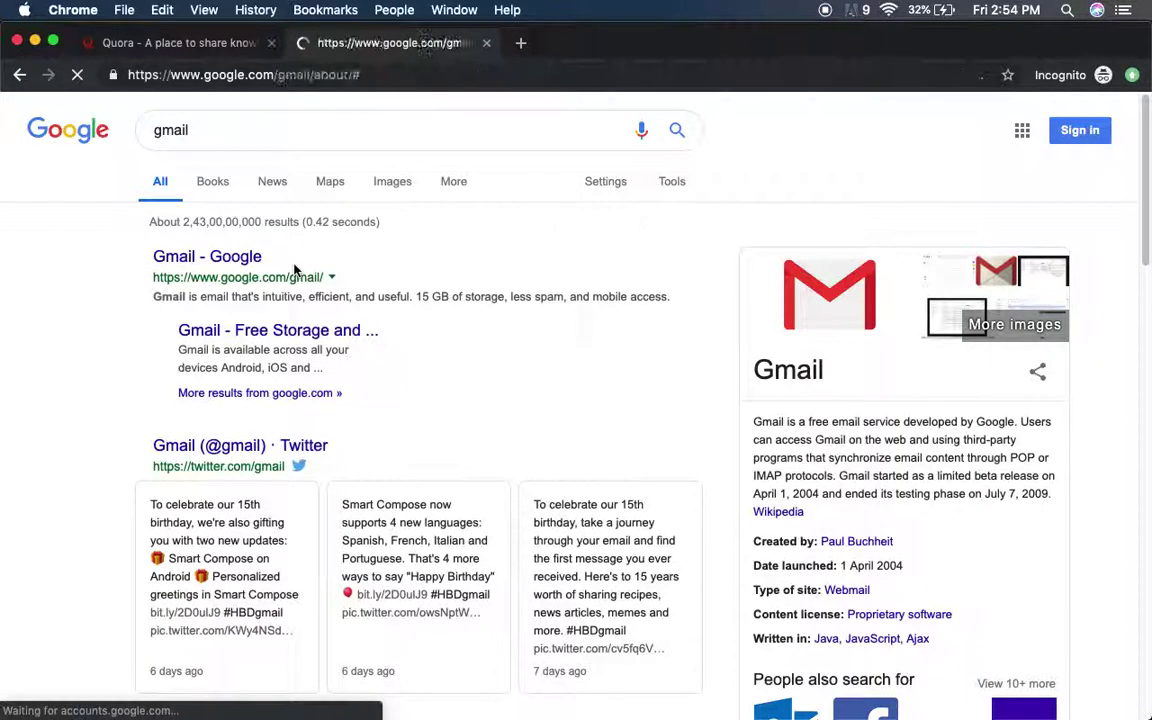
scroll(298, 262, down, 3)
scroll(298, 262, up, 3)
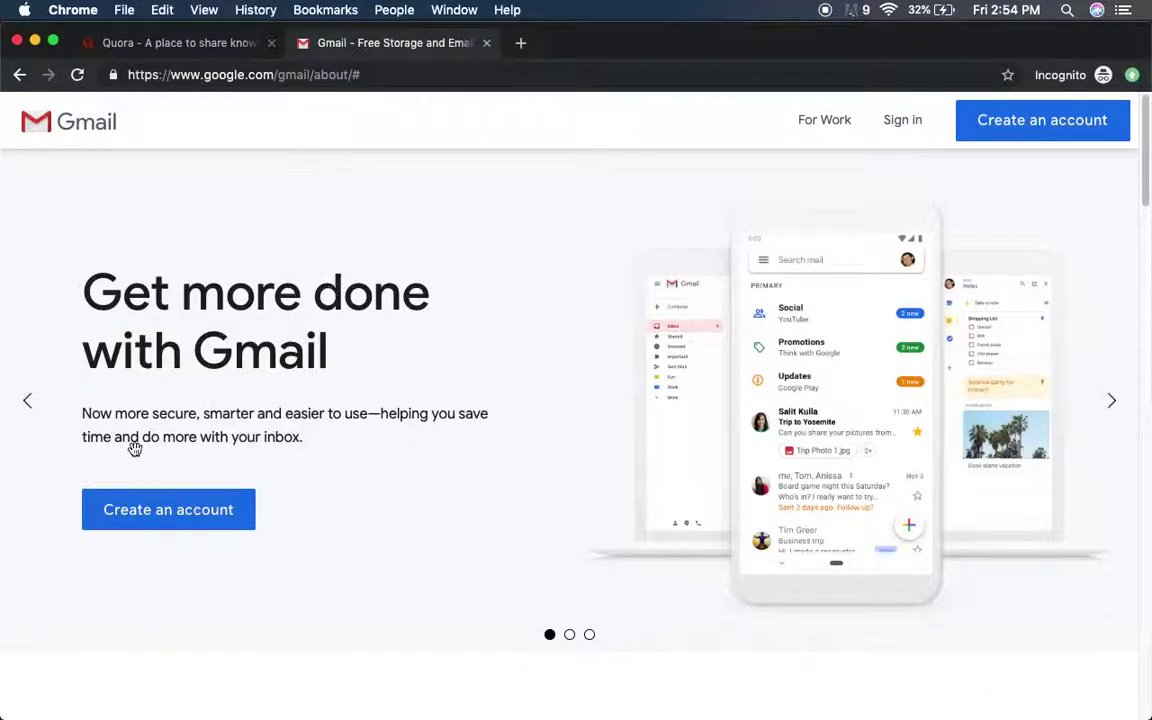
click(192, 517)
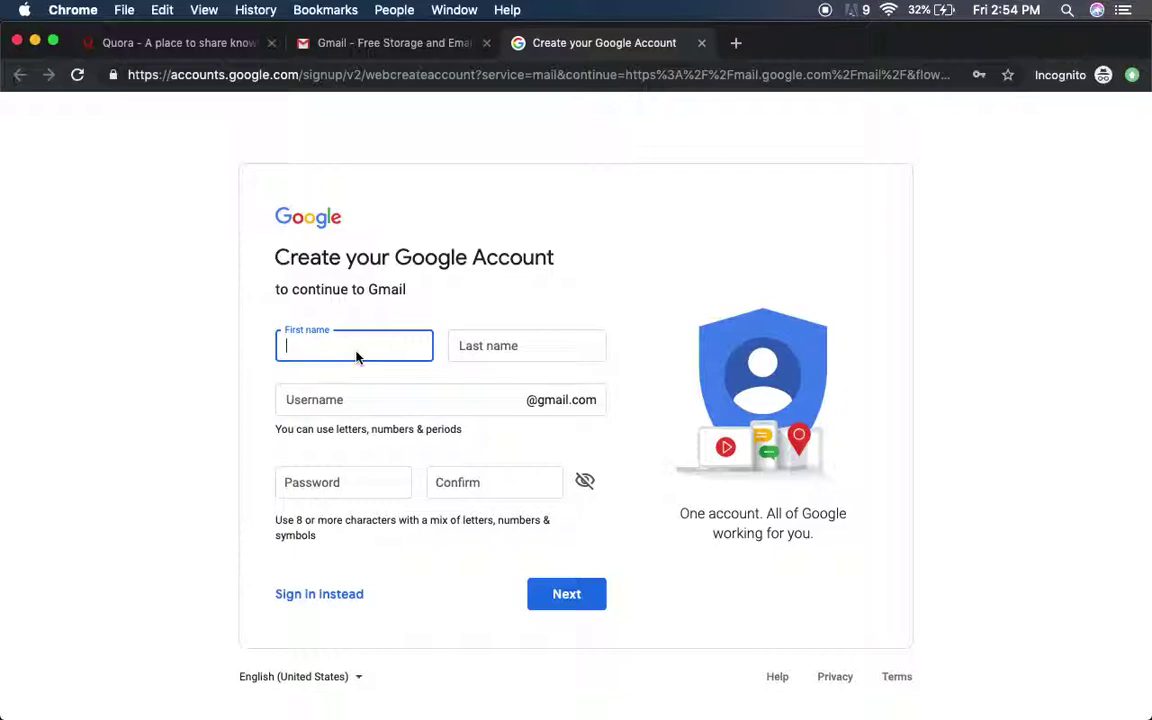
- Enter the account holder's first name, last name and a chosen Gmail username
key(Tab)
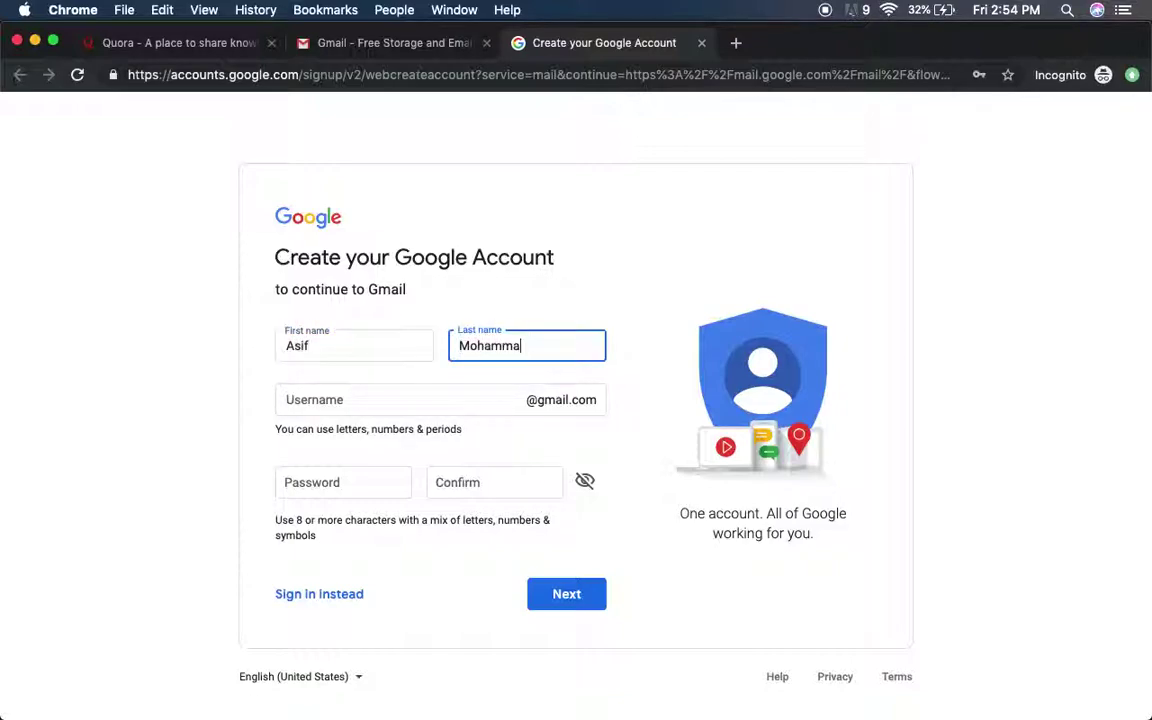
key(Tab)
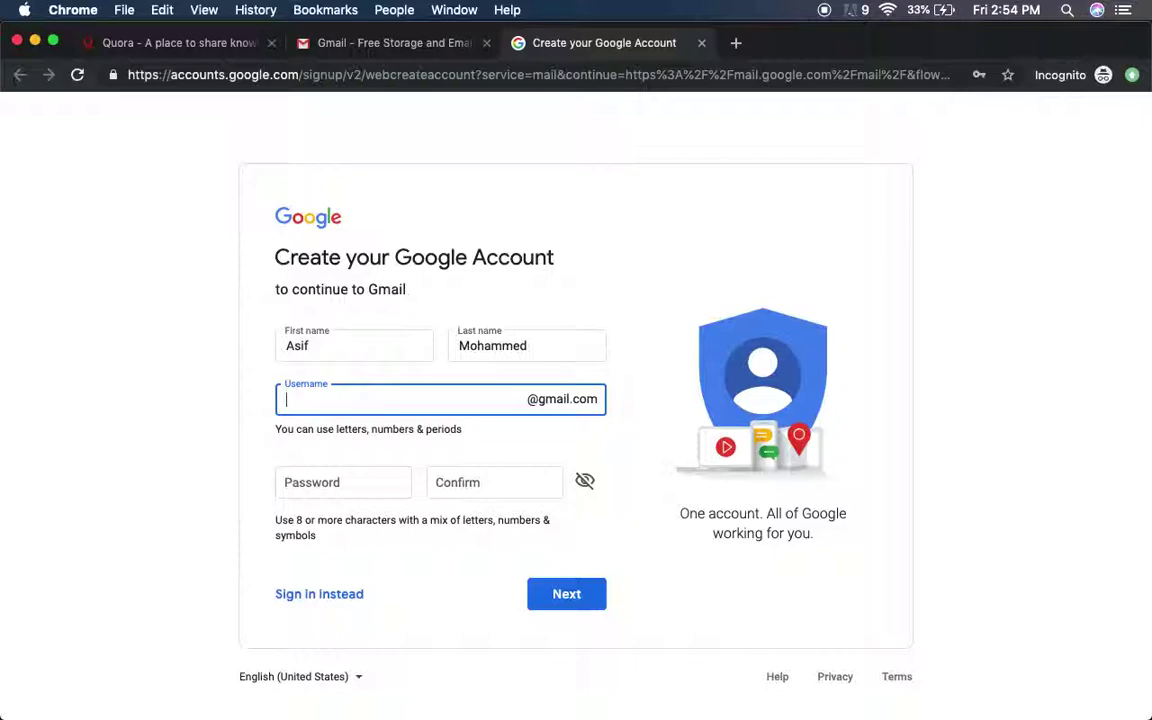
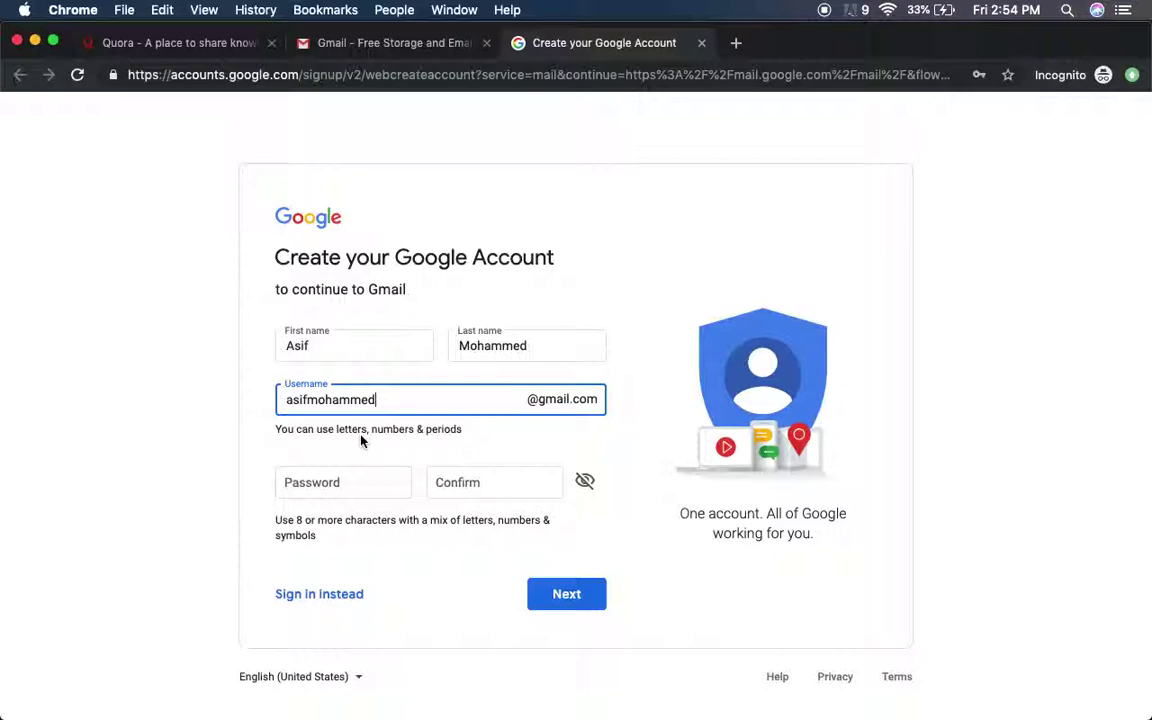
- Enter the account password in both the Password and Confirm fields
key(Tab)
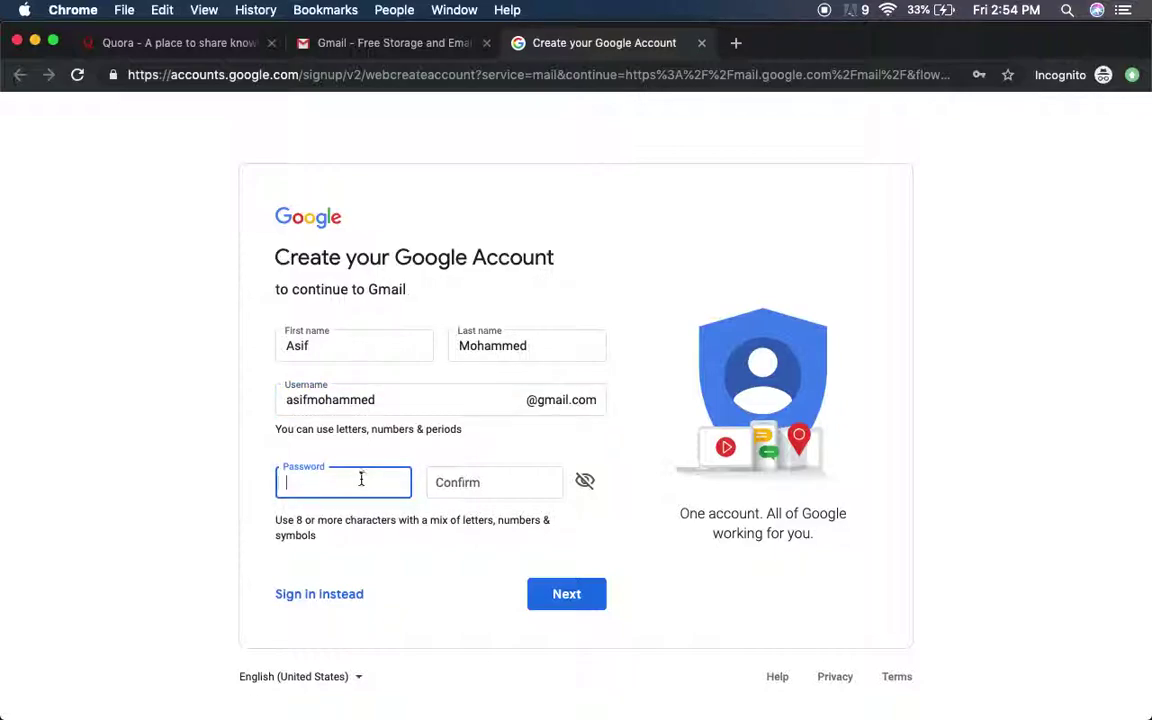
click(361, 480)
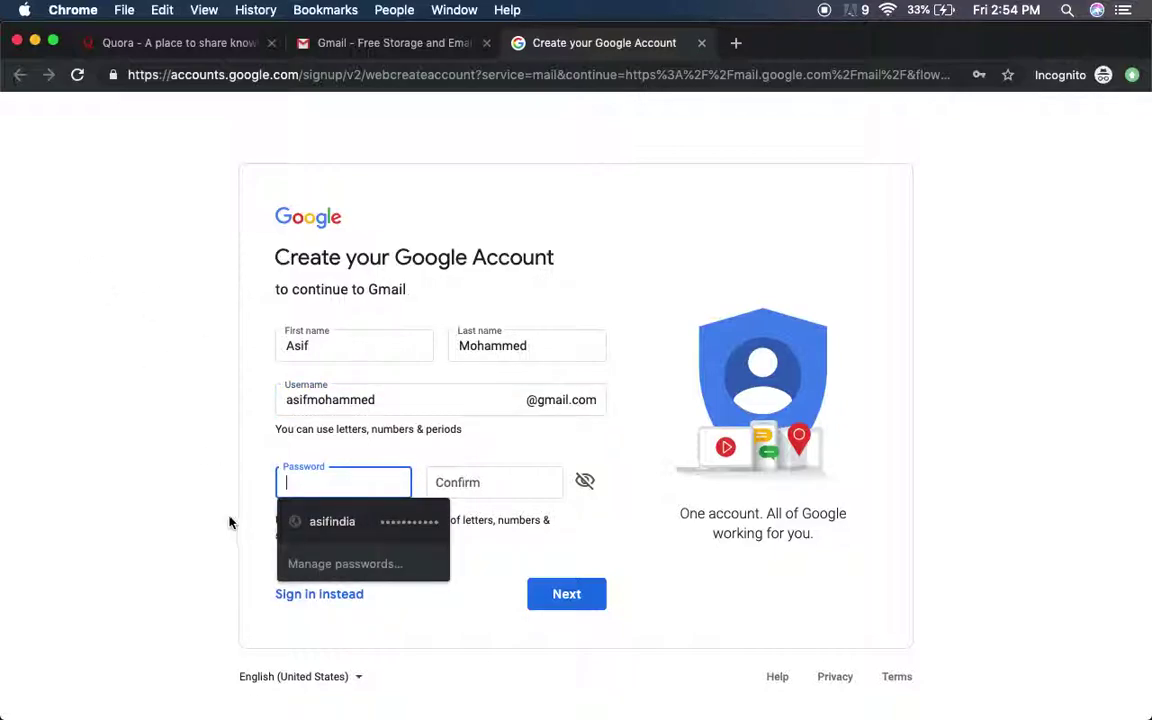
click(232, 503)
click(334, 483)
text(****)
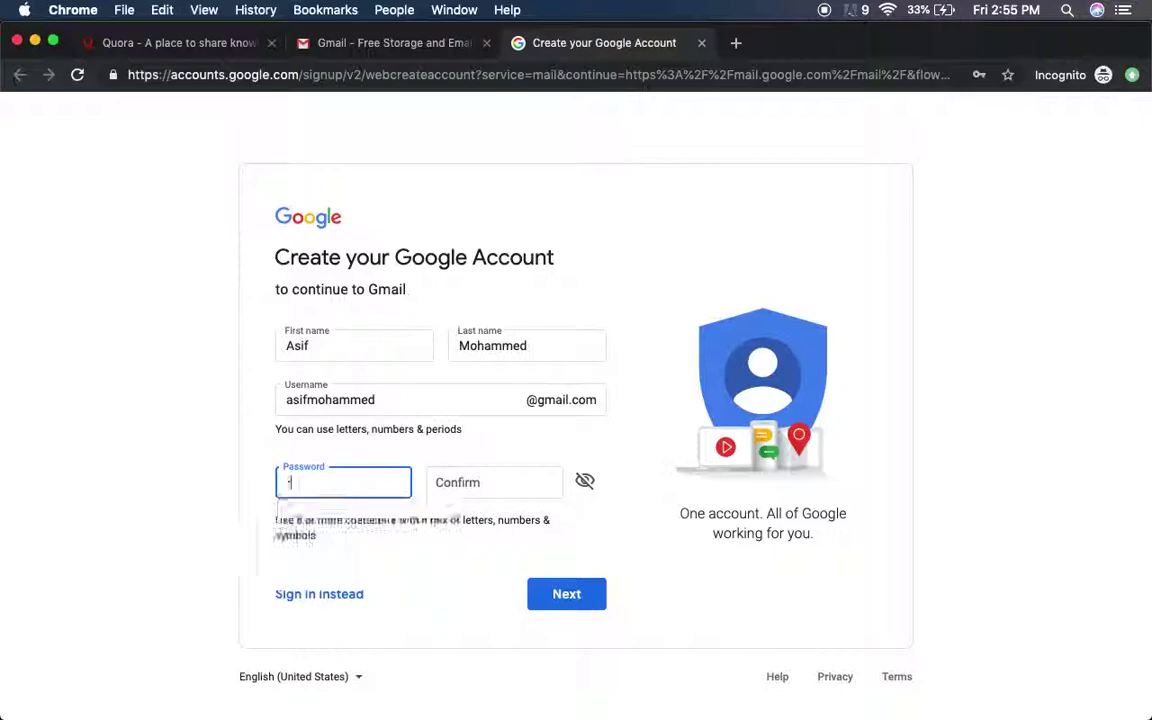
text(*****)
key(Tab)
text(*********)
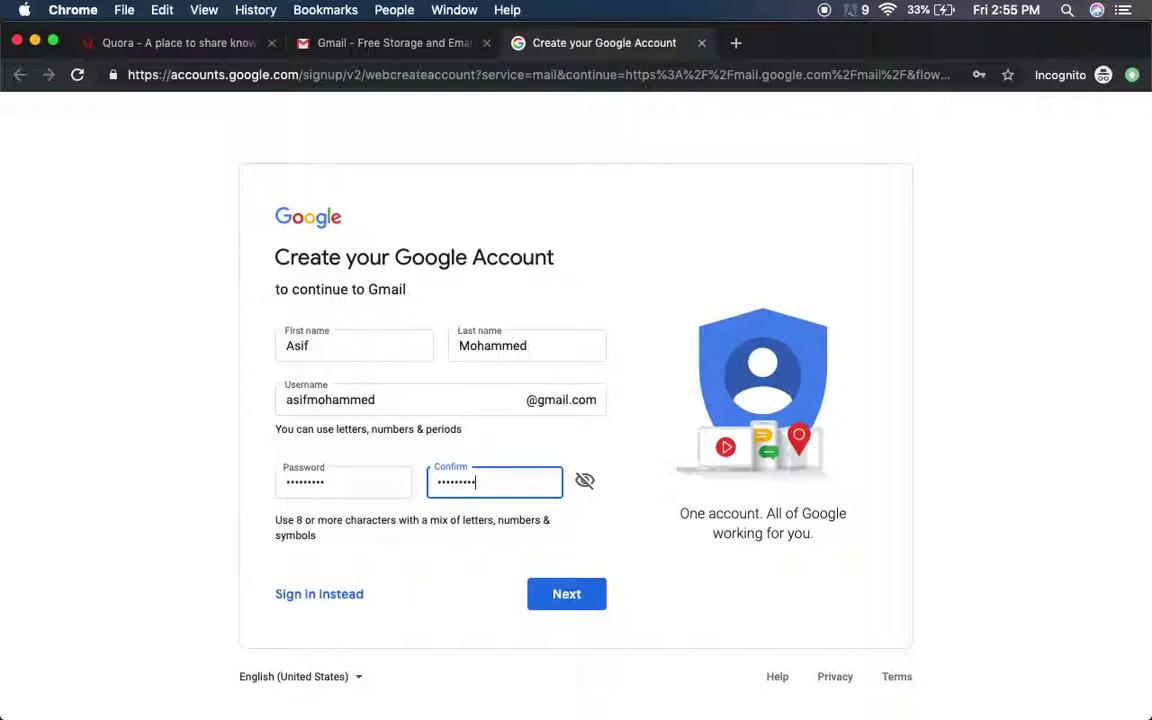
click(545, 622)
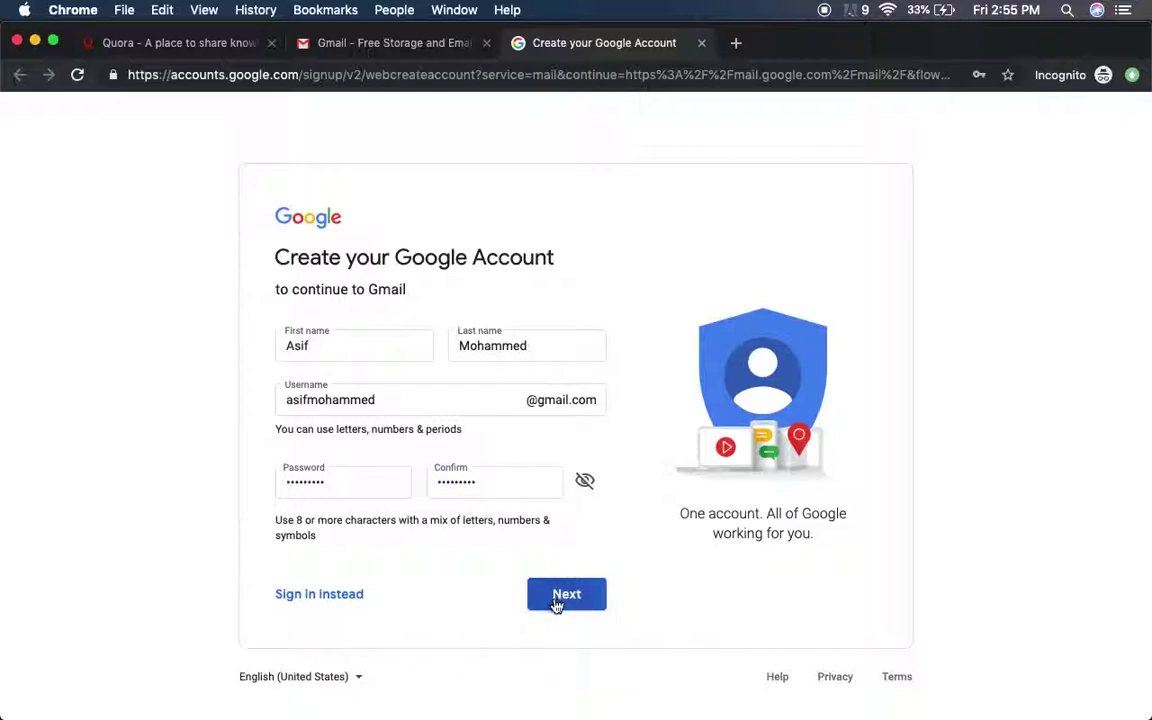
- Submit the details, then retry the taken username with 'india' and 'delhi' endings
click(554, 603)
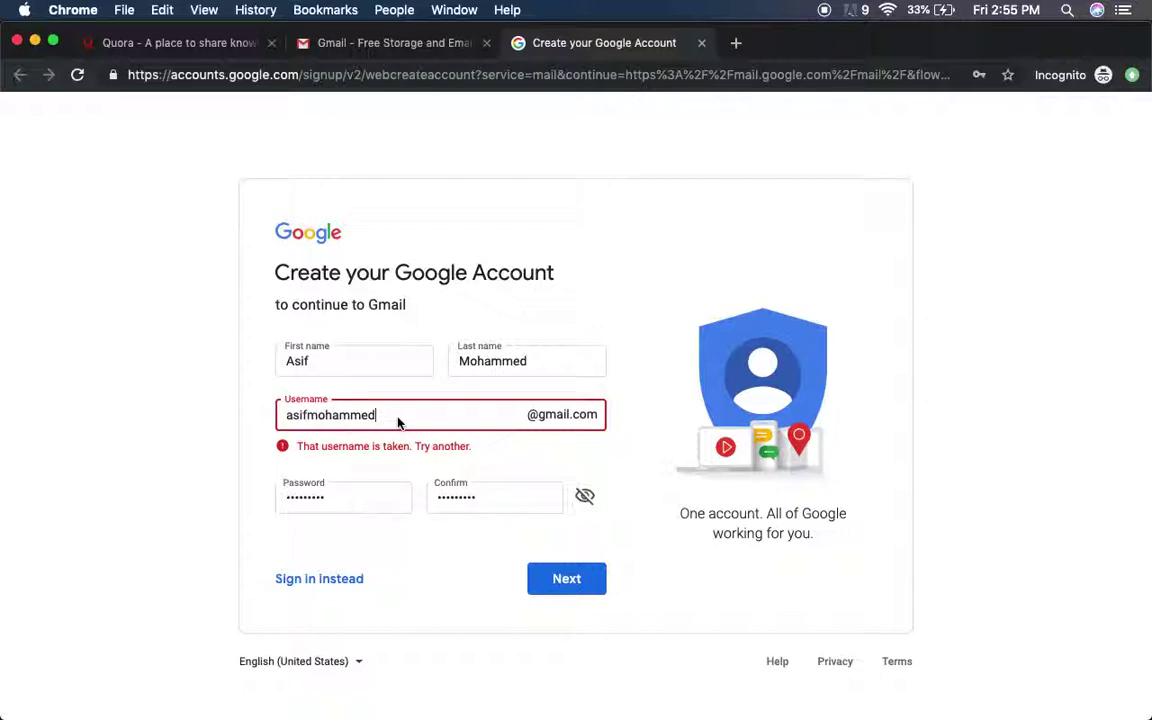
text(india)
click(579, 584)
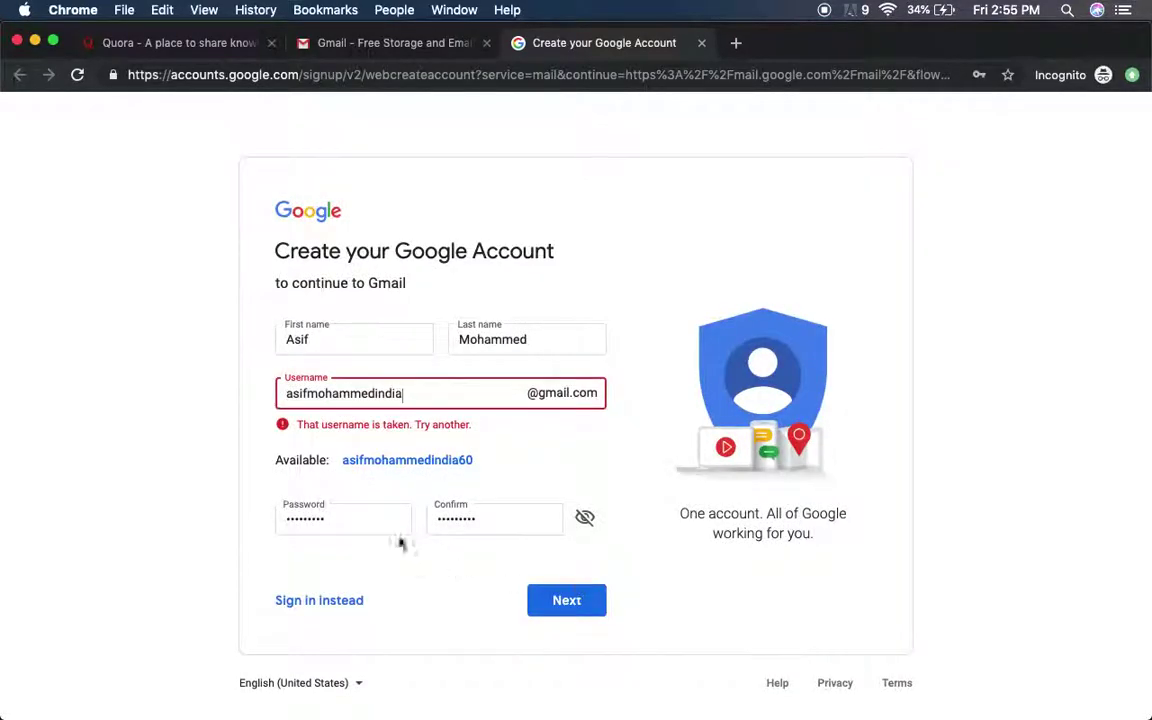
key(BackSpace)
key(BackSpace)
key(BackSpace)
key(BackSpace)
key(BackSpace)
text(delhi)
- Submit the revised username and leave the optional phone number empty on the personal-details page
click(574, 609)
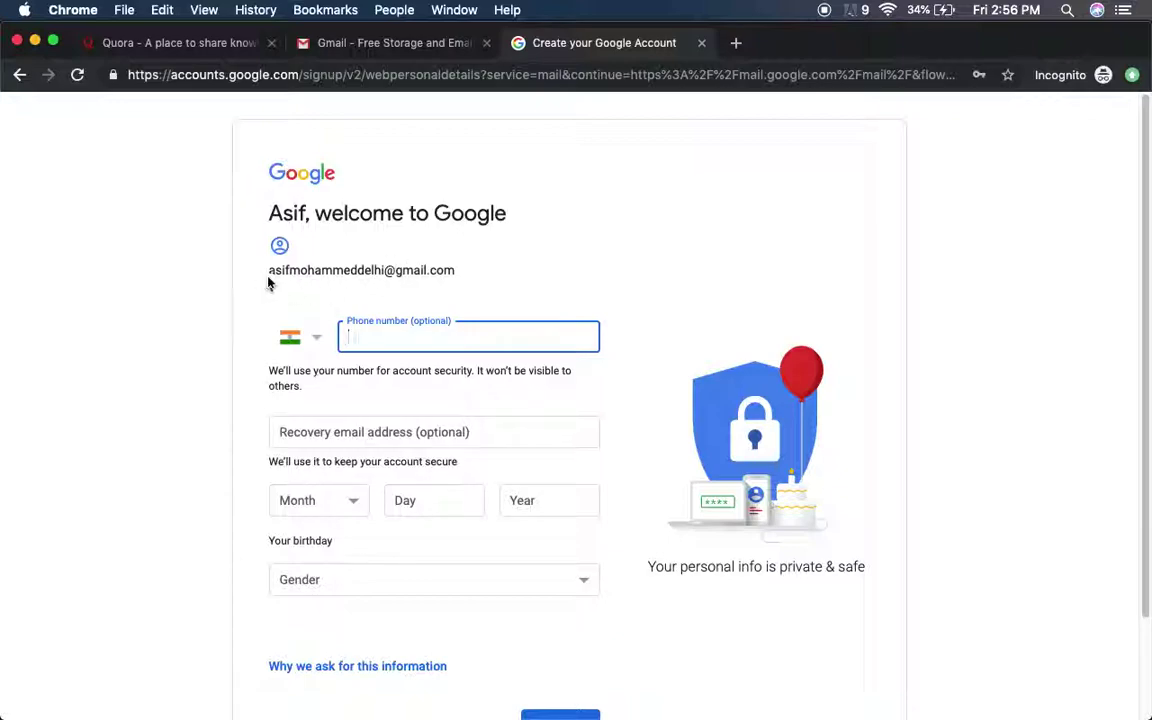
drag(465, 277, 247, 267)
click(347, 288)
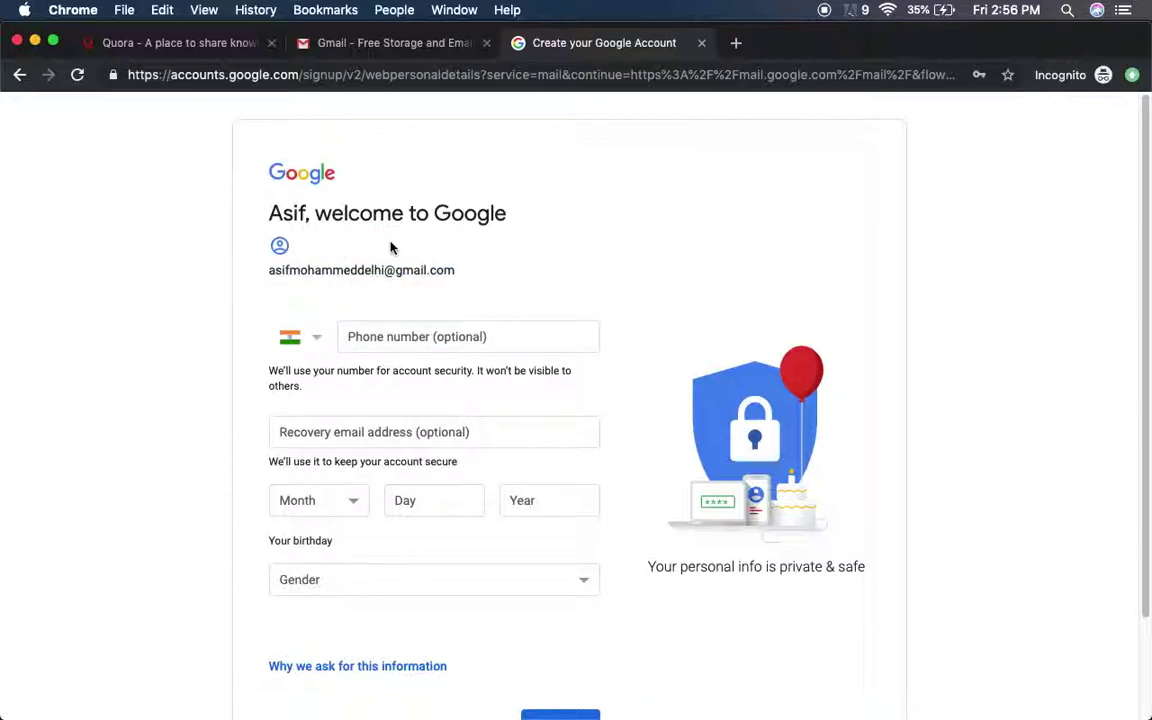
click(431, 330)
click(640, 311)
scroll(882, 558, down, 2)
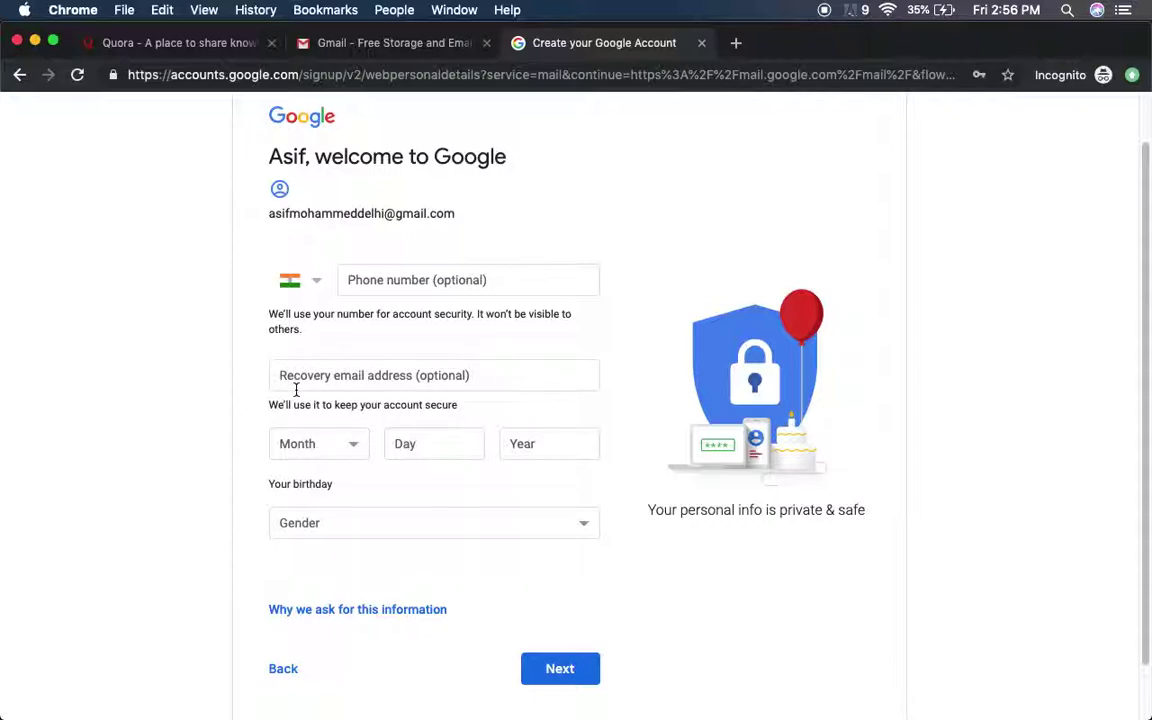
drag(272, 213, 378, 213)
click(462, 220)
triple_click(271, 214)
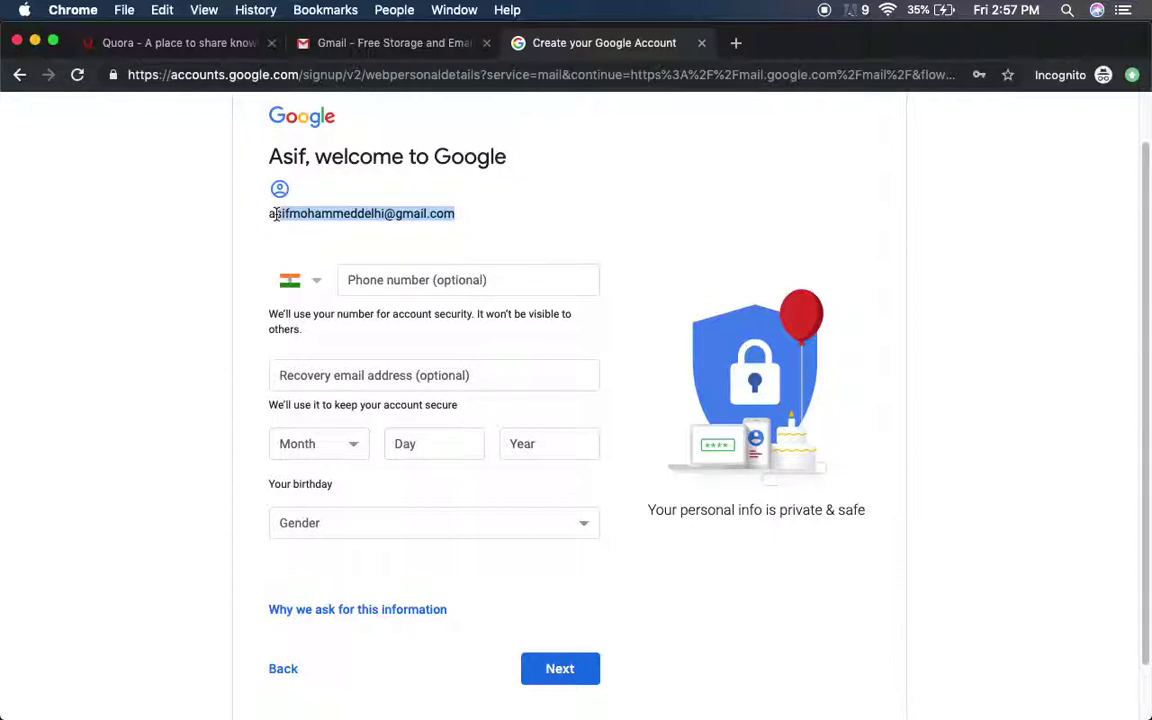
click(252, 237)
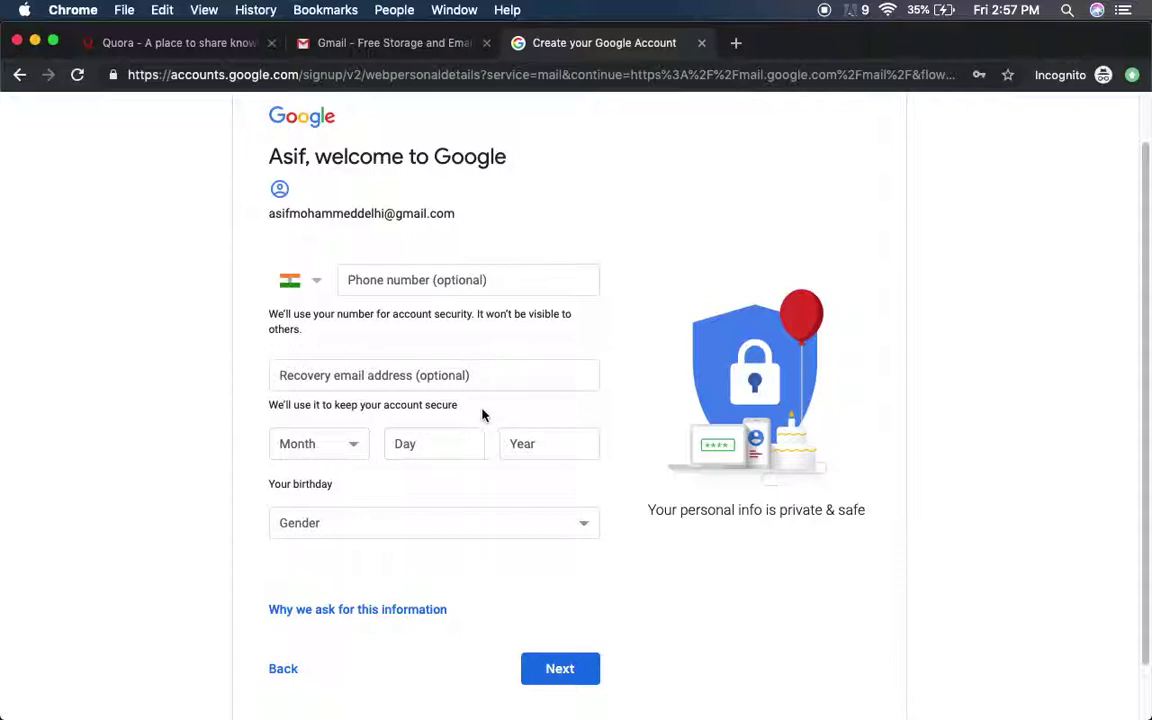
- Enter a recovery e-mail address in the Recovery email field
click(478, 375)
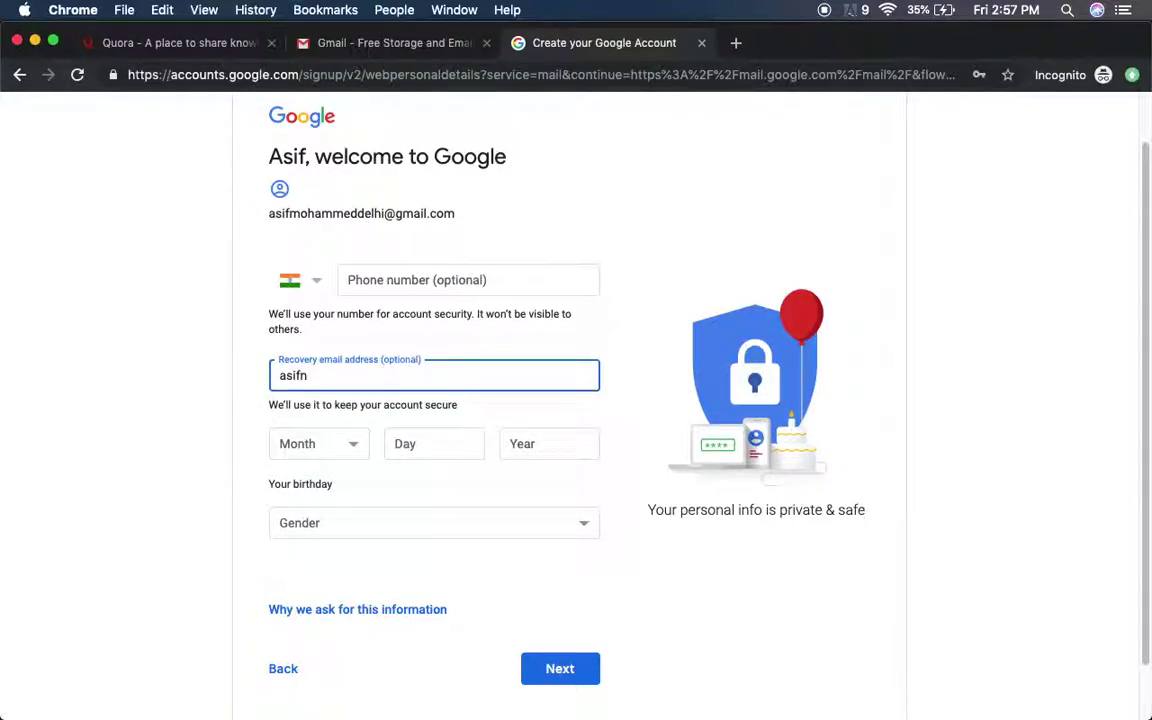
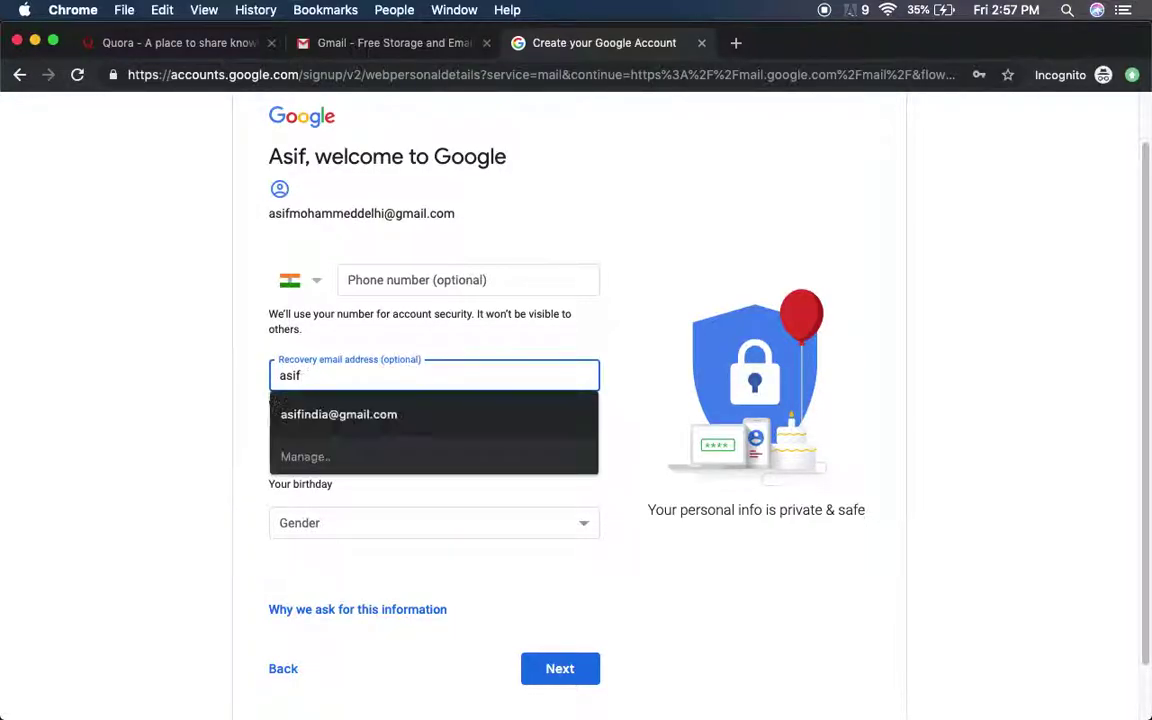
key(Tab)
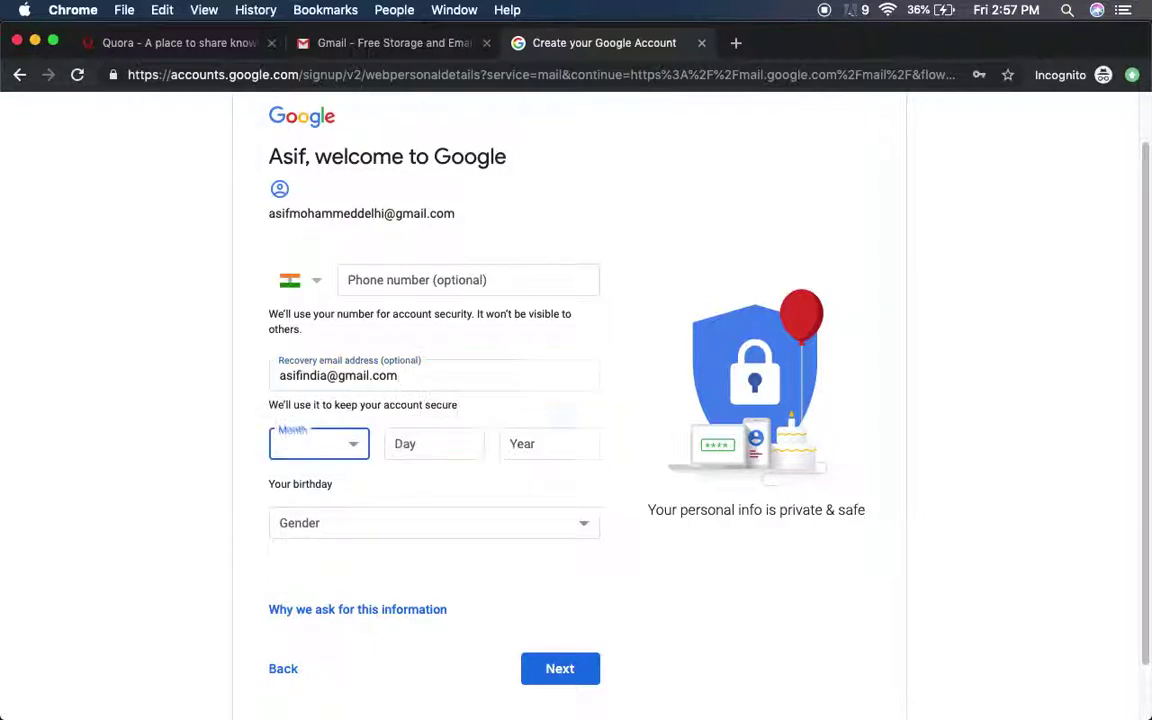
- Set the birthday to January 01 and begin entering the birth year
click(318, 443)
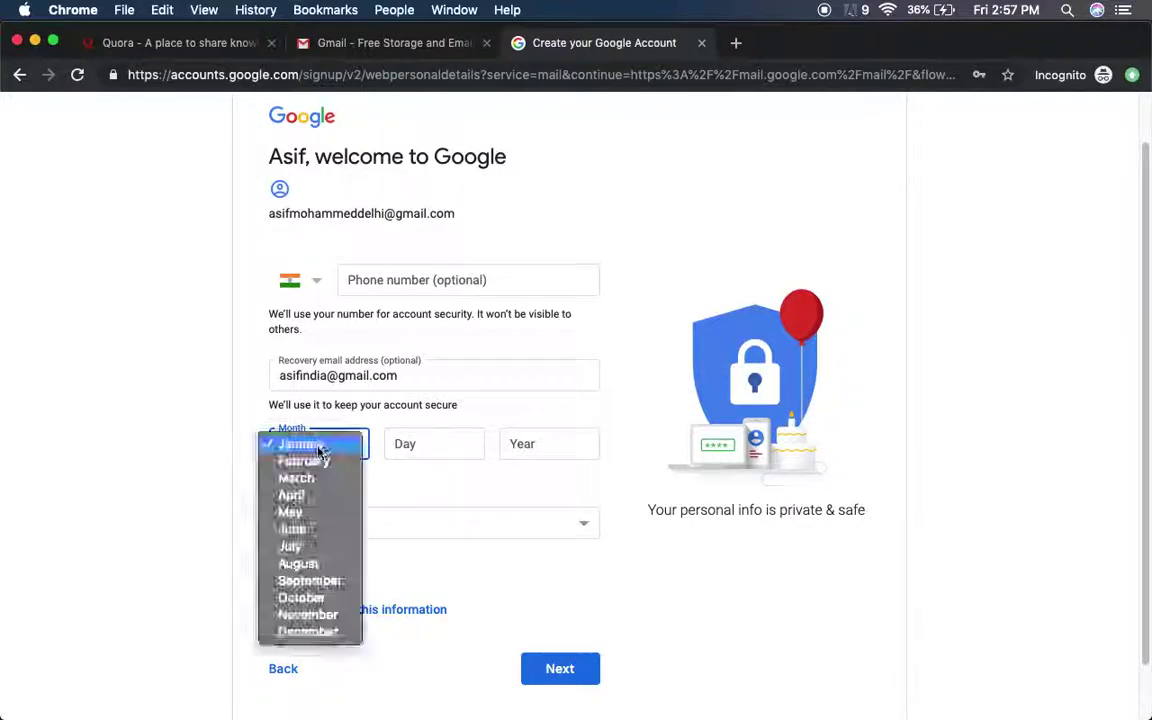
click(296, 443)
click(435, 448)
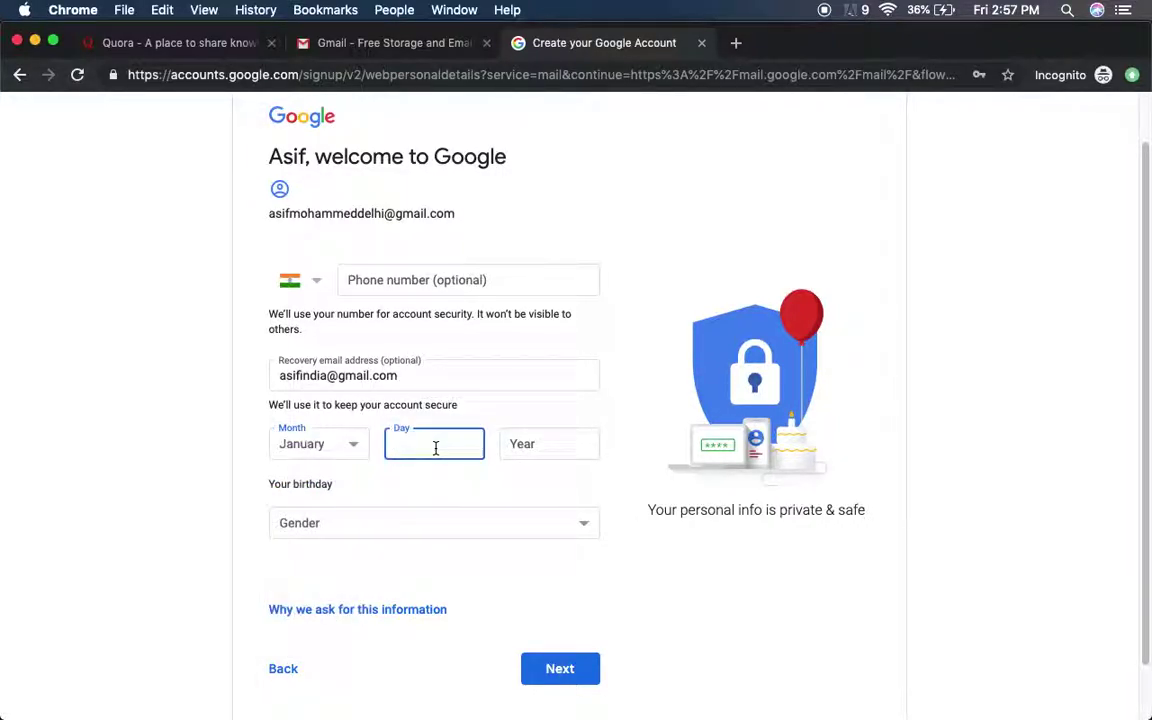
key(Tab)
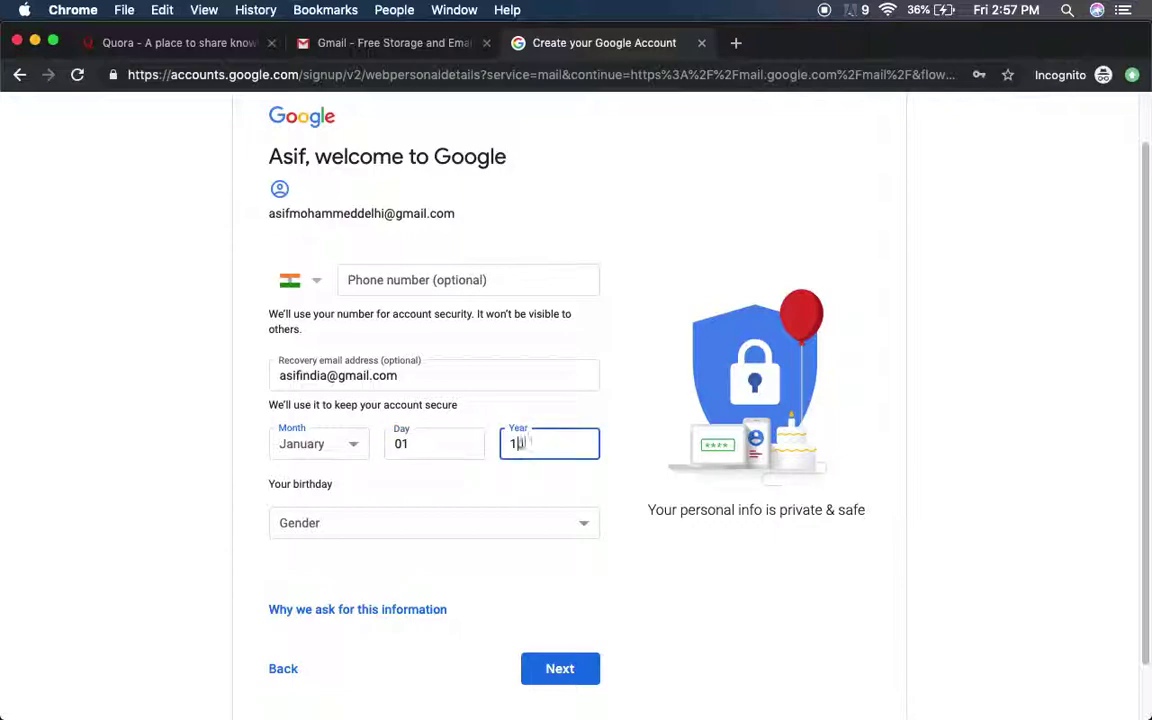
- Set gender to Male, submit the personal details, and accept the Privacy and Terms
click(445, 534)
click(445, 541)
scroll(347, 586, down, 1)
click(585, 618)
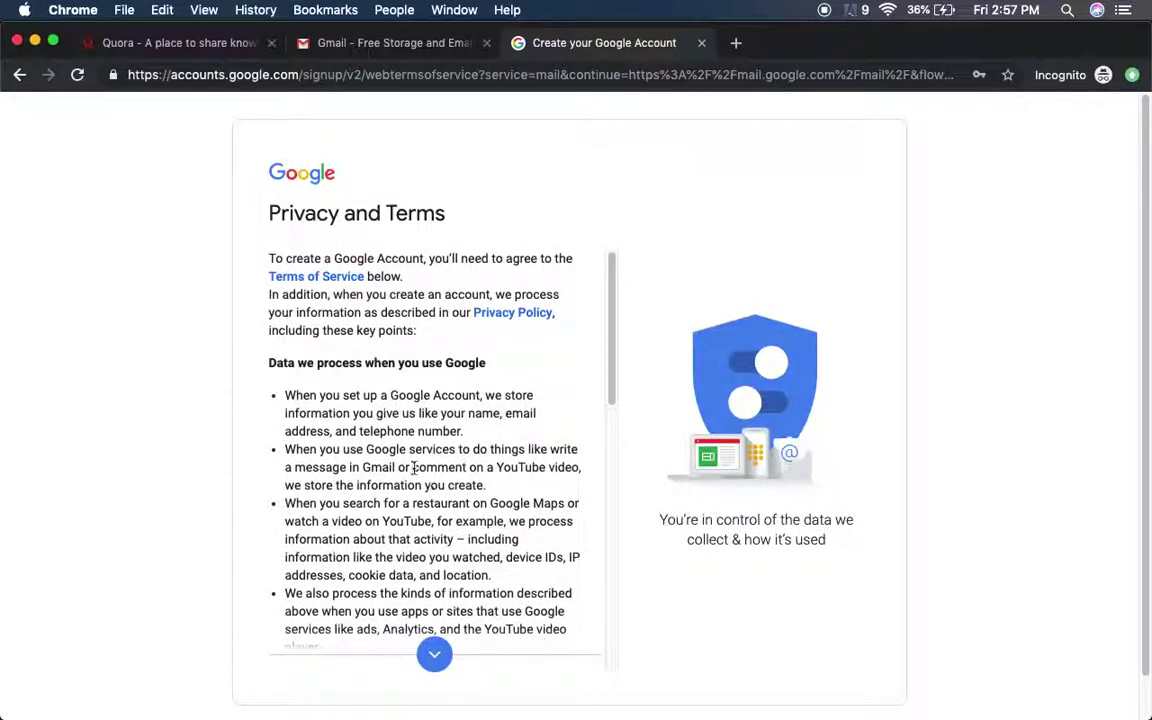
scroll(420, 500, down, 15)
click(557, 655)
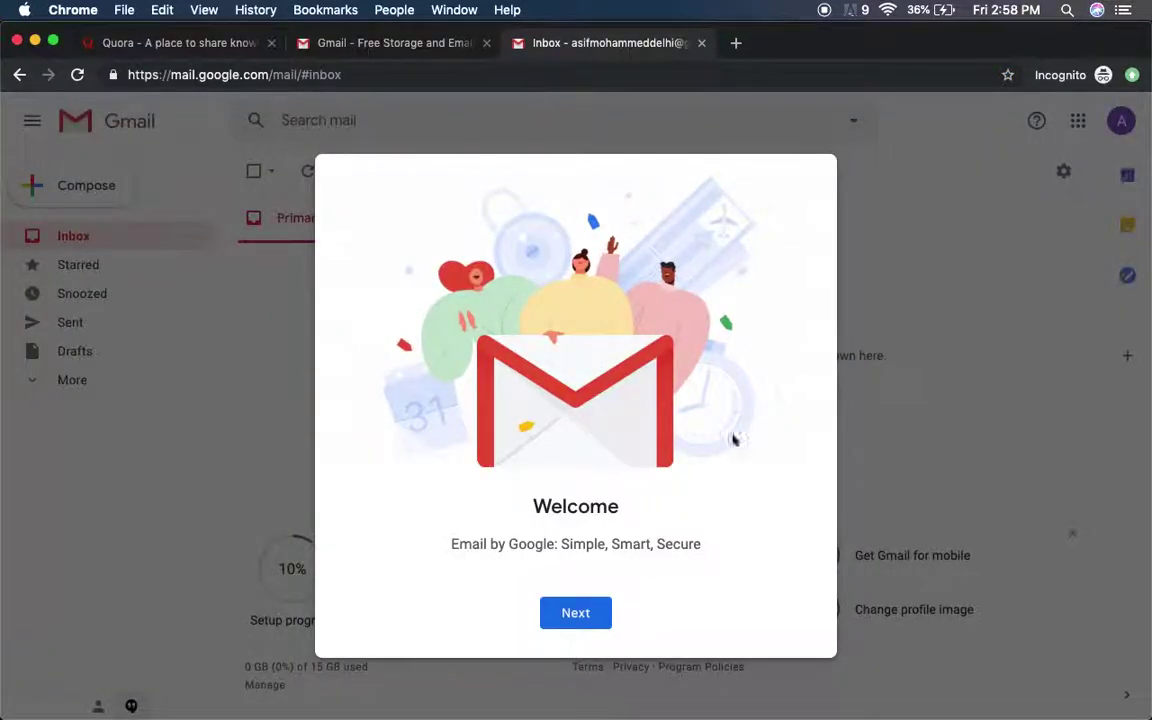
- Move past the Welcome dialog and keep the Default inbox view
click(595, 621)
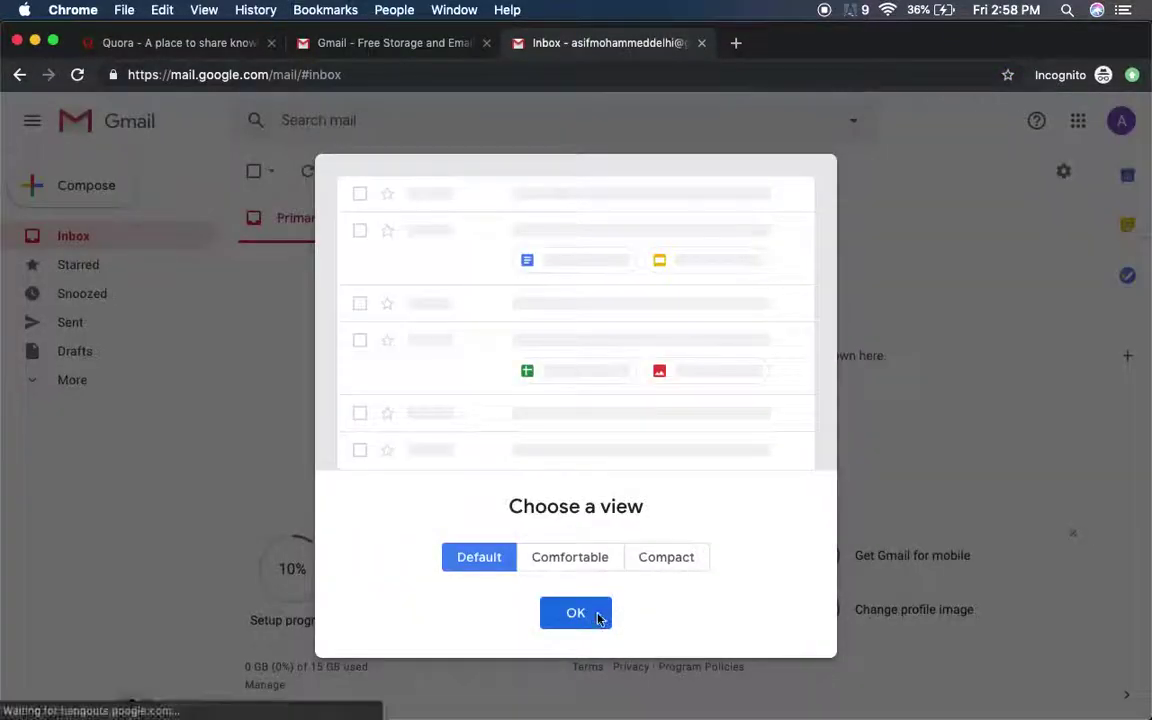
click(593, 615)
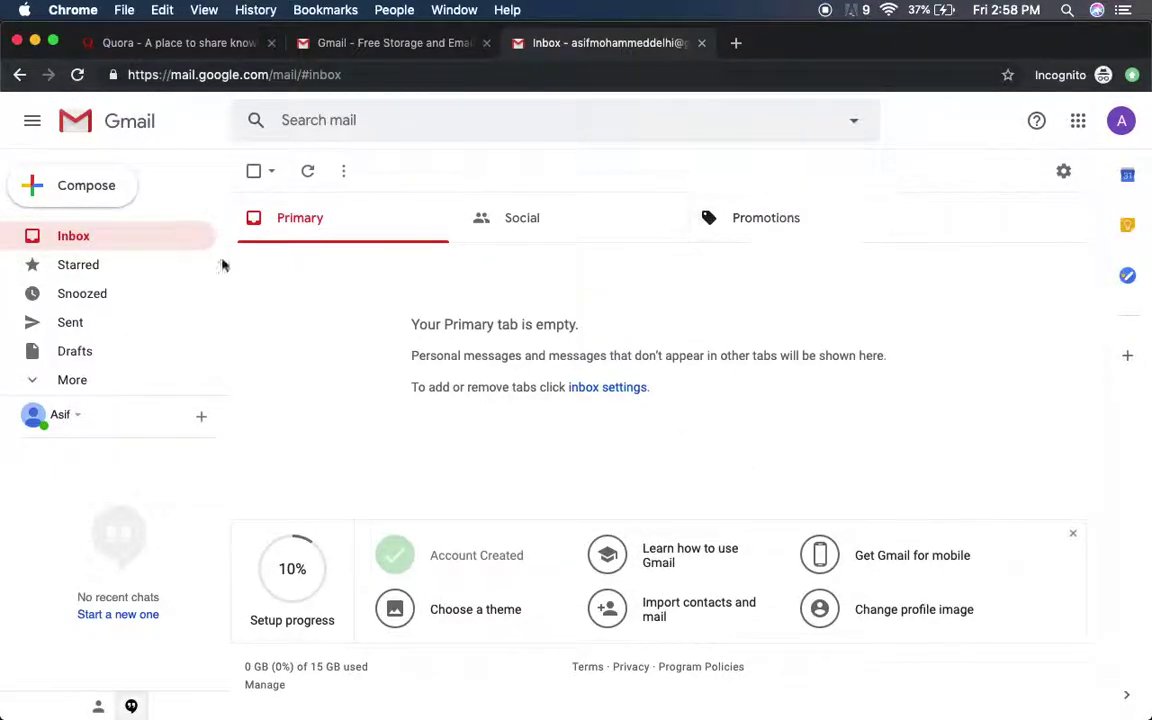
- Compose a new email addressed to the recovery e-mail address
click(90, 200)
click(670, 322)
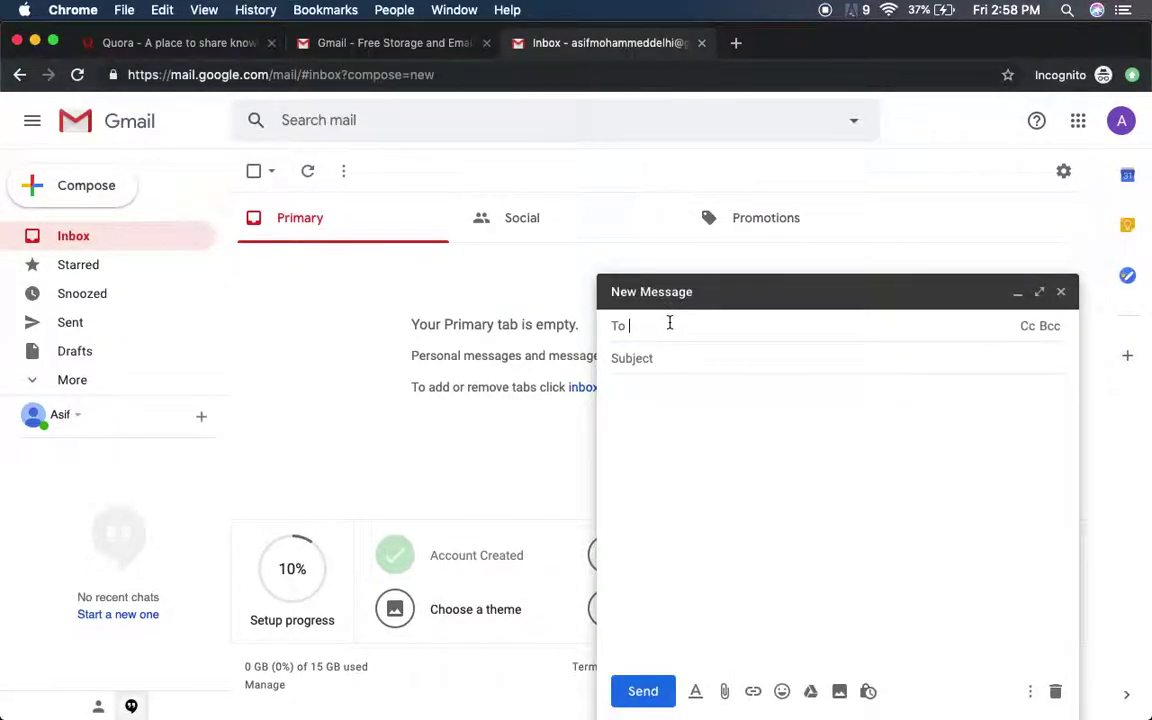
key(Return)
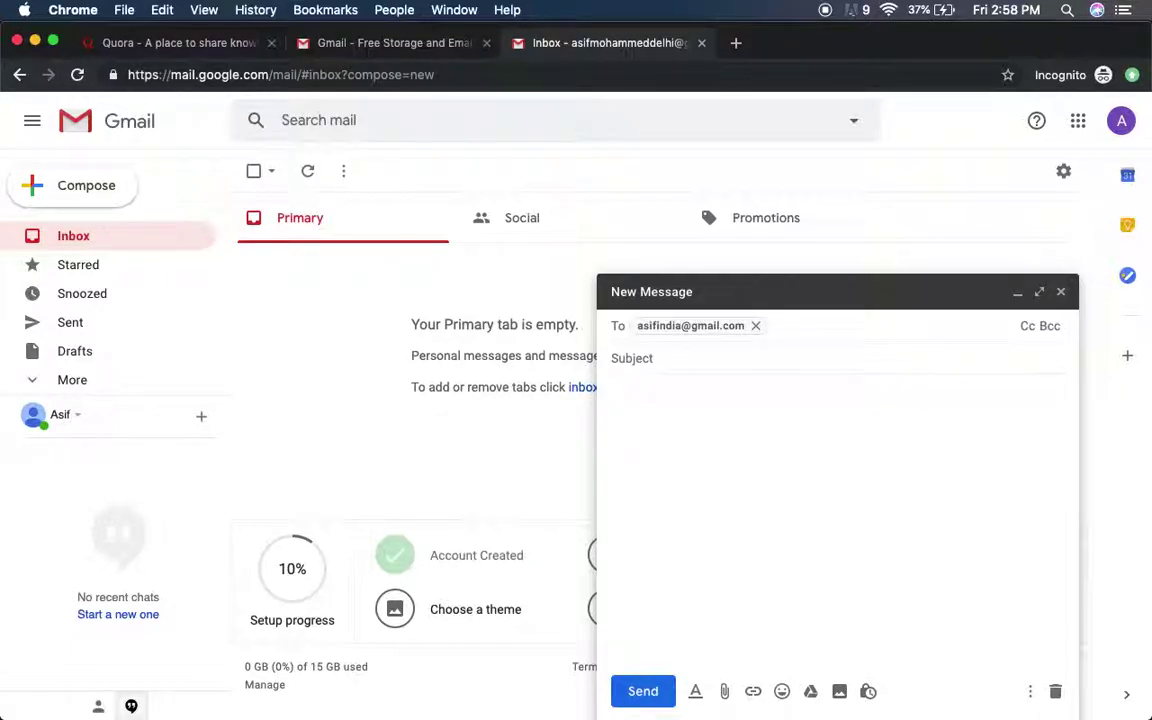
key(Tab)
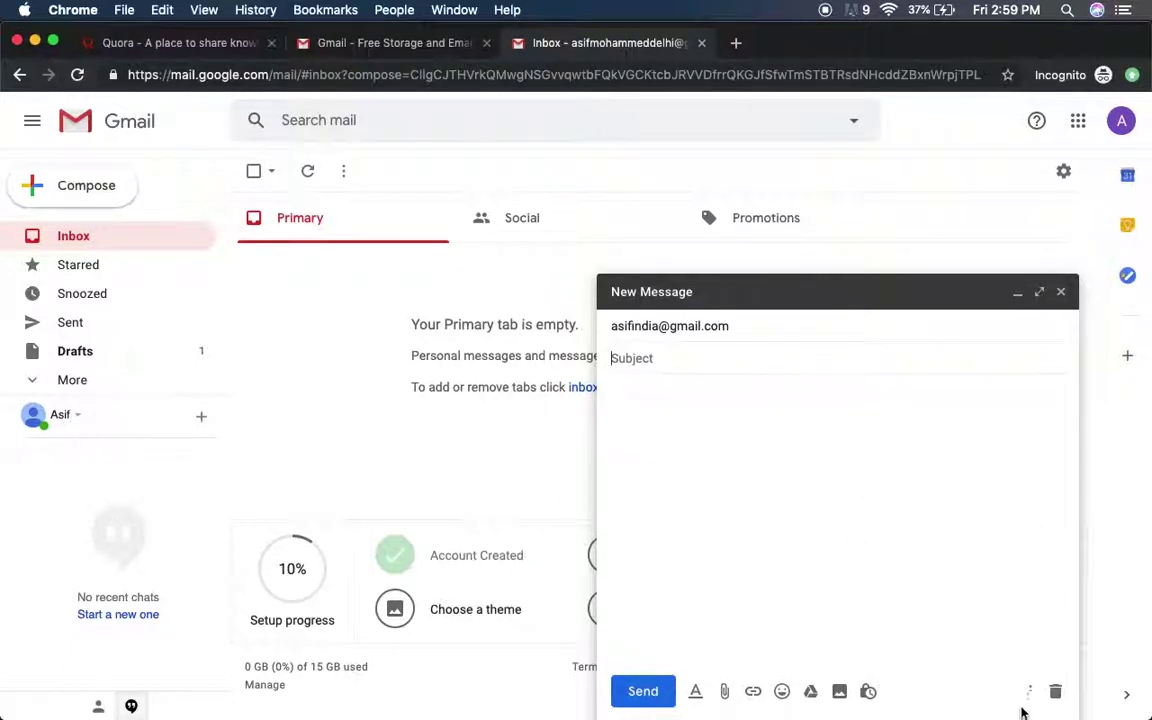
- Set the subject to 'new account creation on google / gmail'
click(684, 357)
text(new)
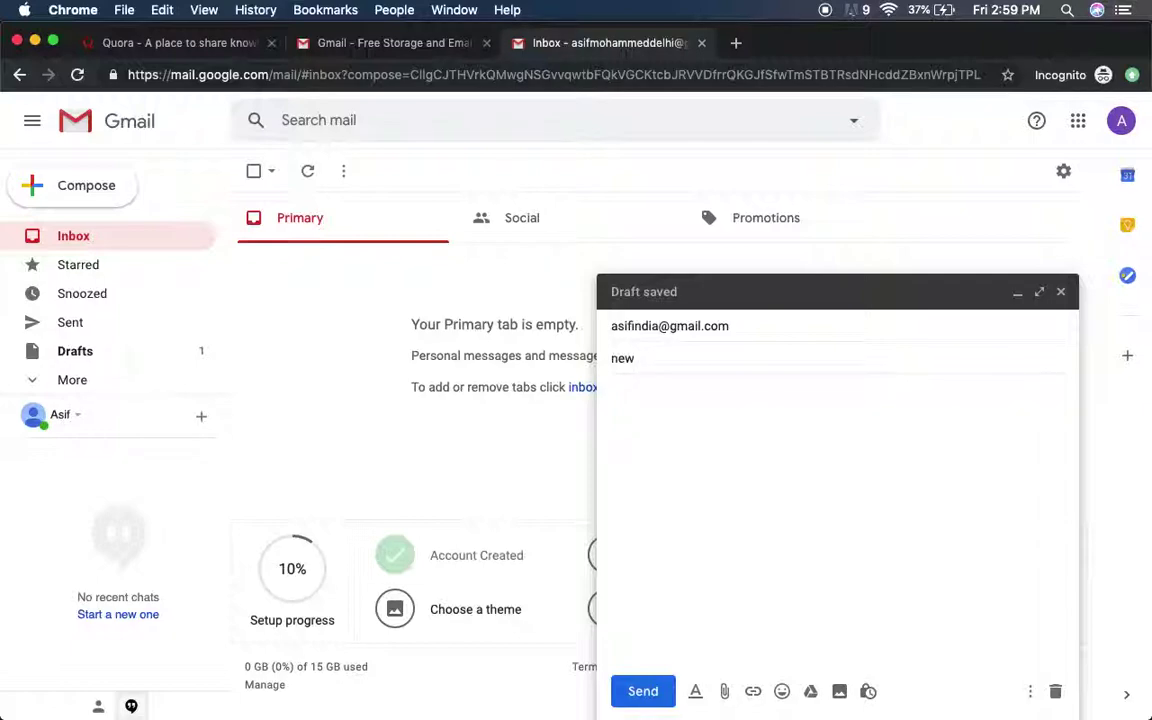
text(account )
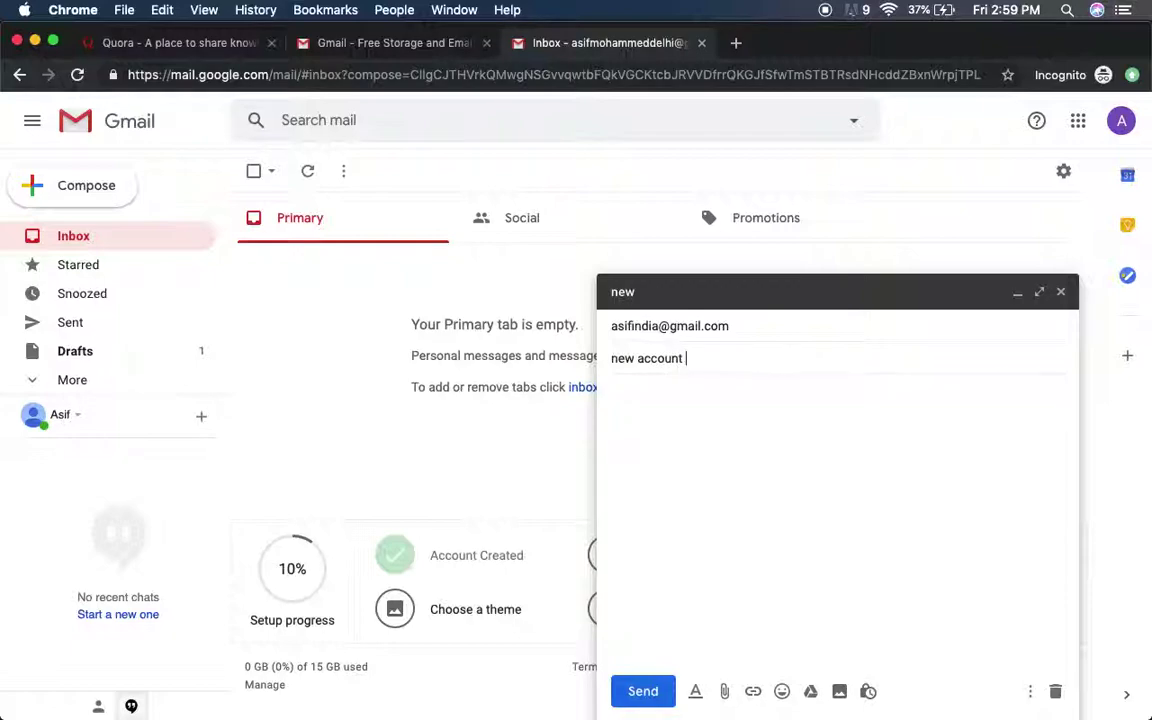
text(creation on google / ga)
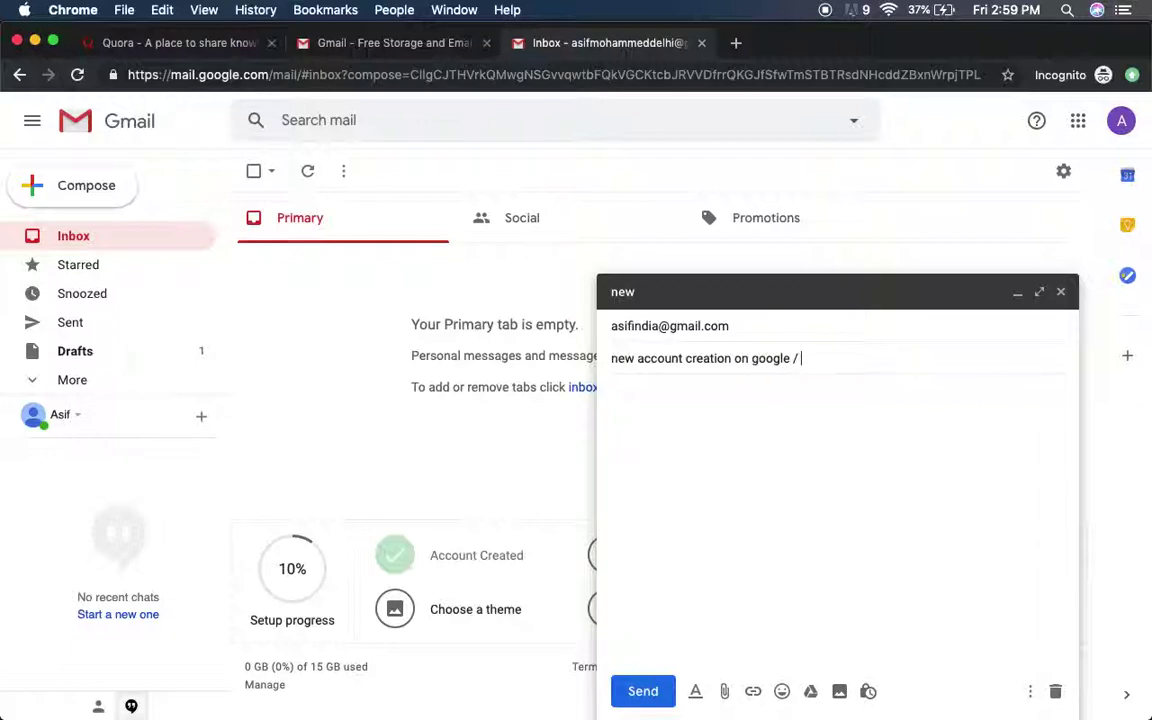
key(BackSpace)
text(mail)
- Write the new Gmail username and a 'password: ---' line in the body, then send
click(612, 391)
text(username:)
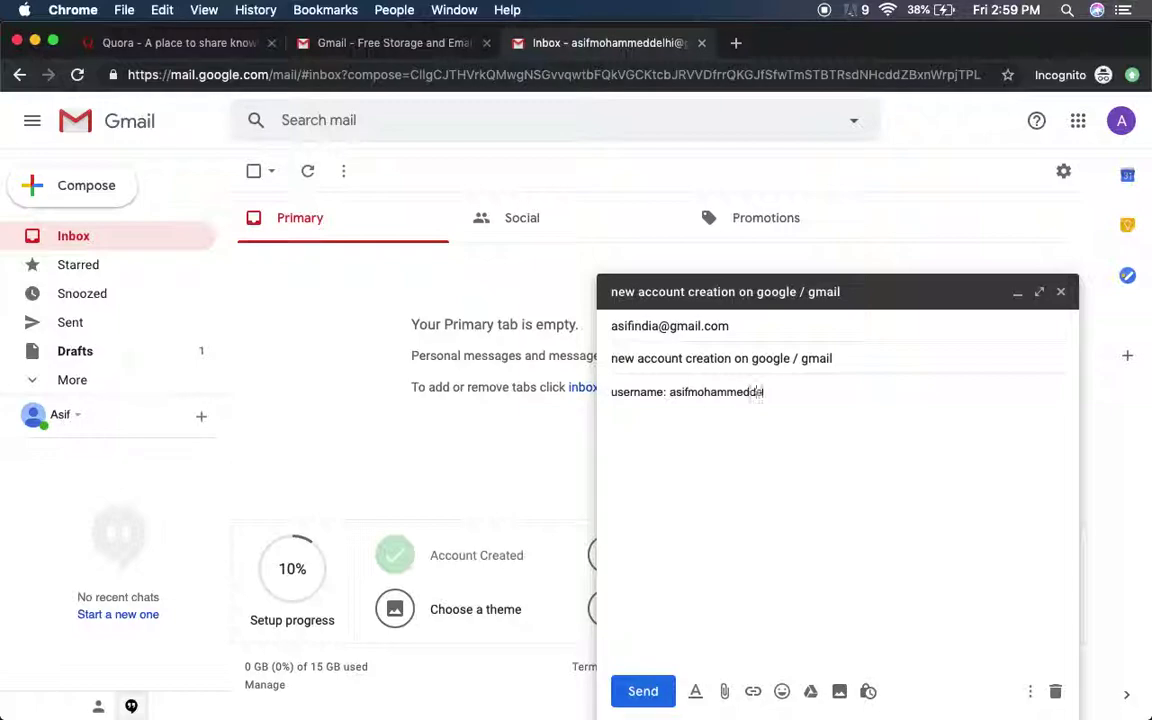
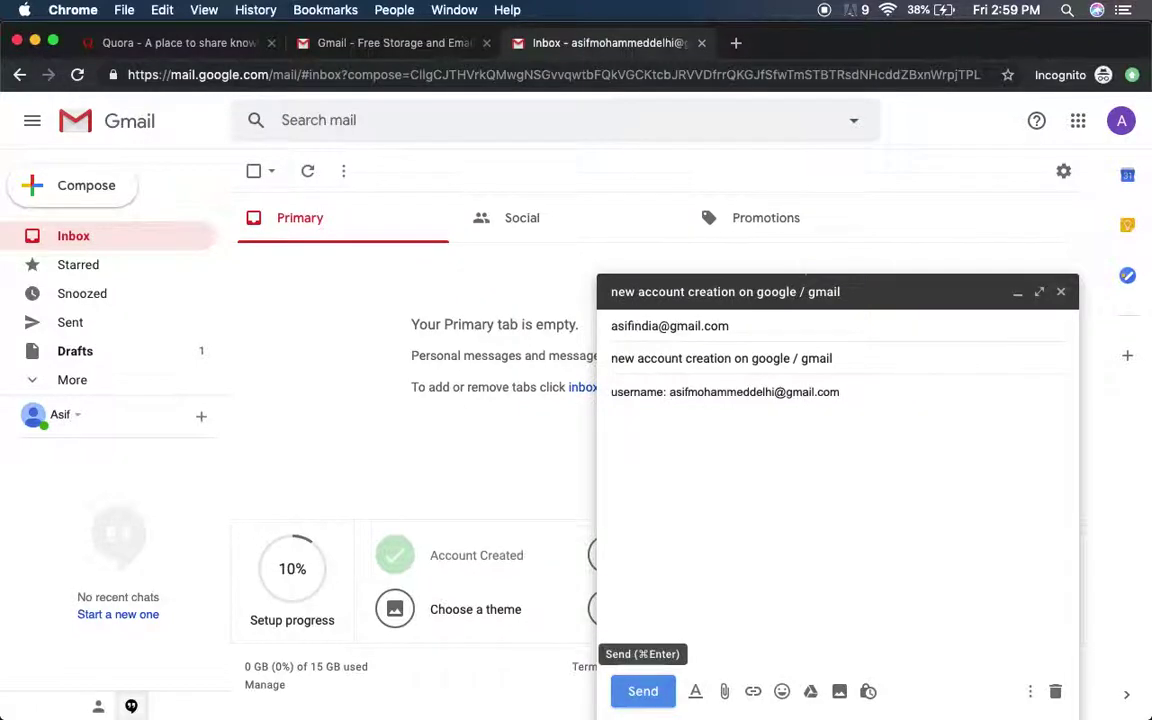
click(922, 374)
click(890, 404)
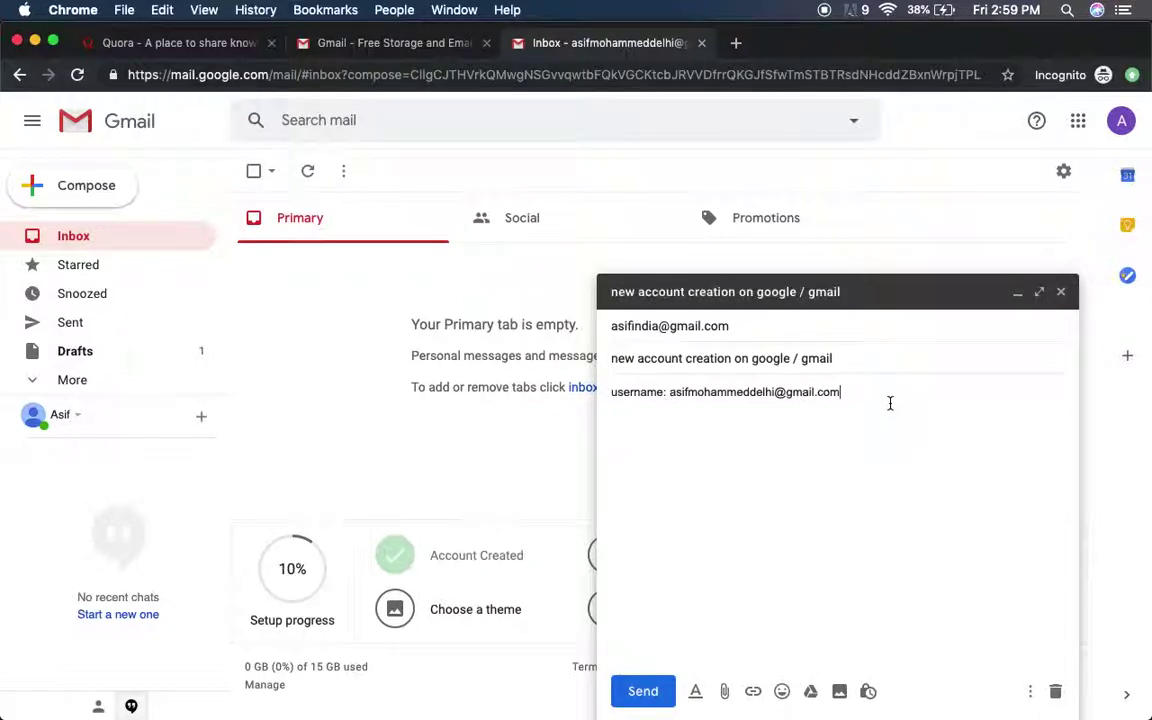
key(Return)
text(password:)
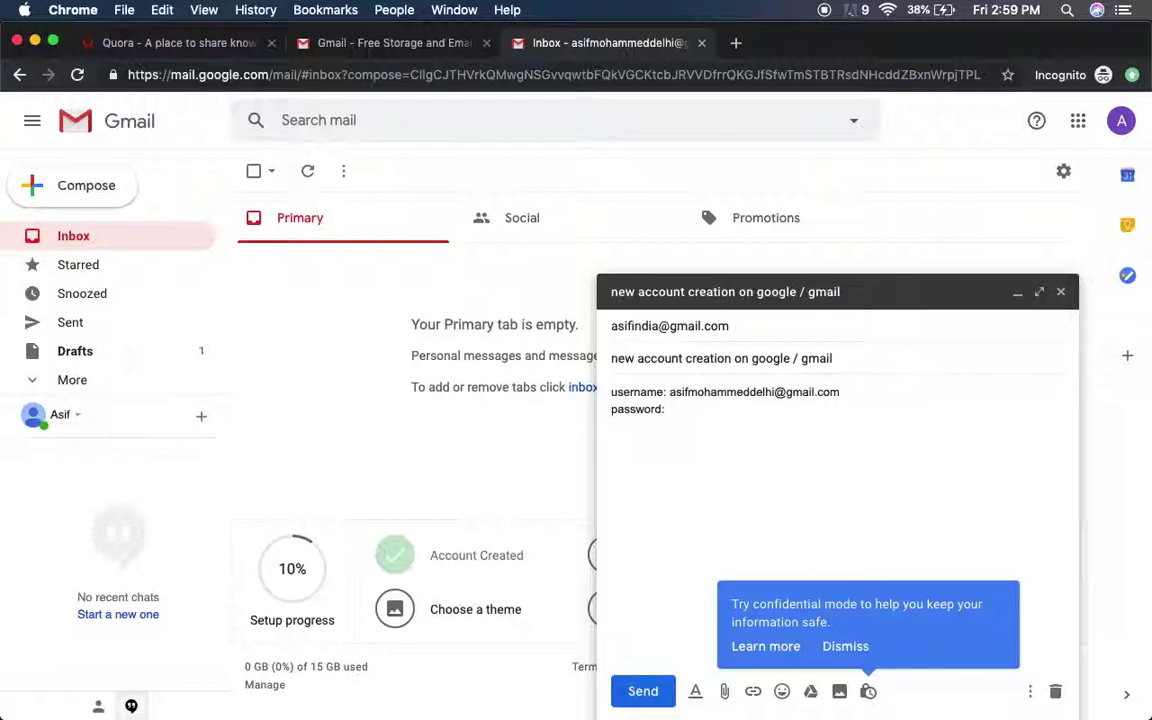
text(---)
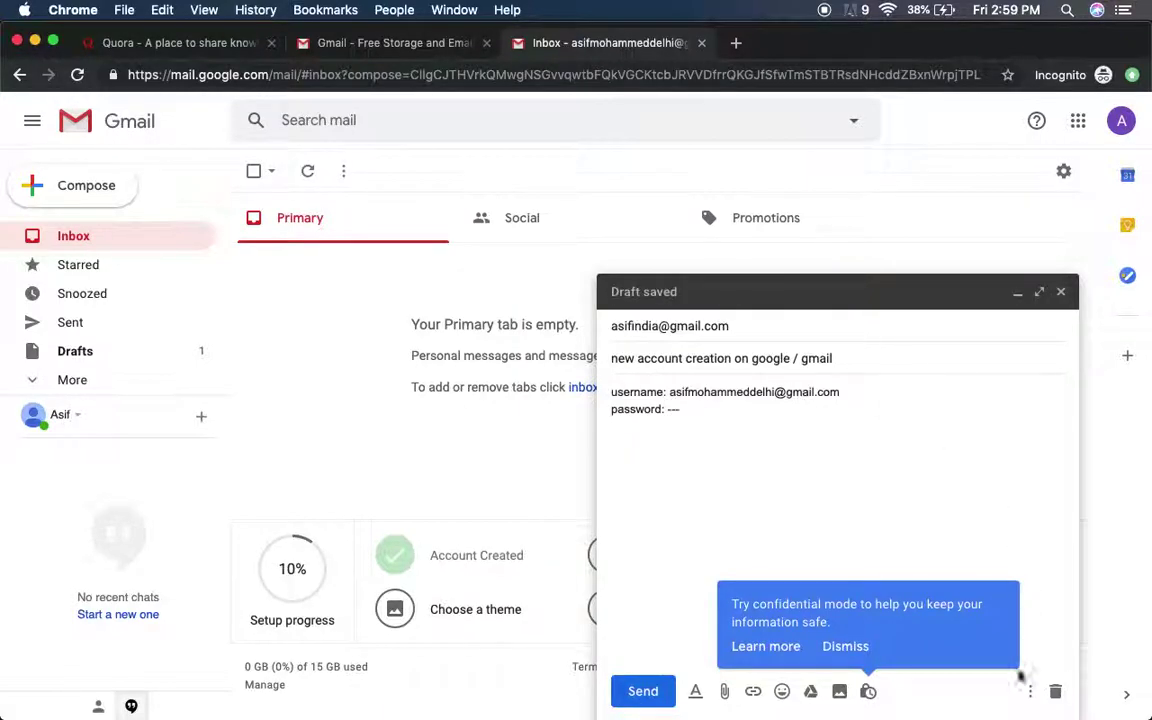
click(643, 691)
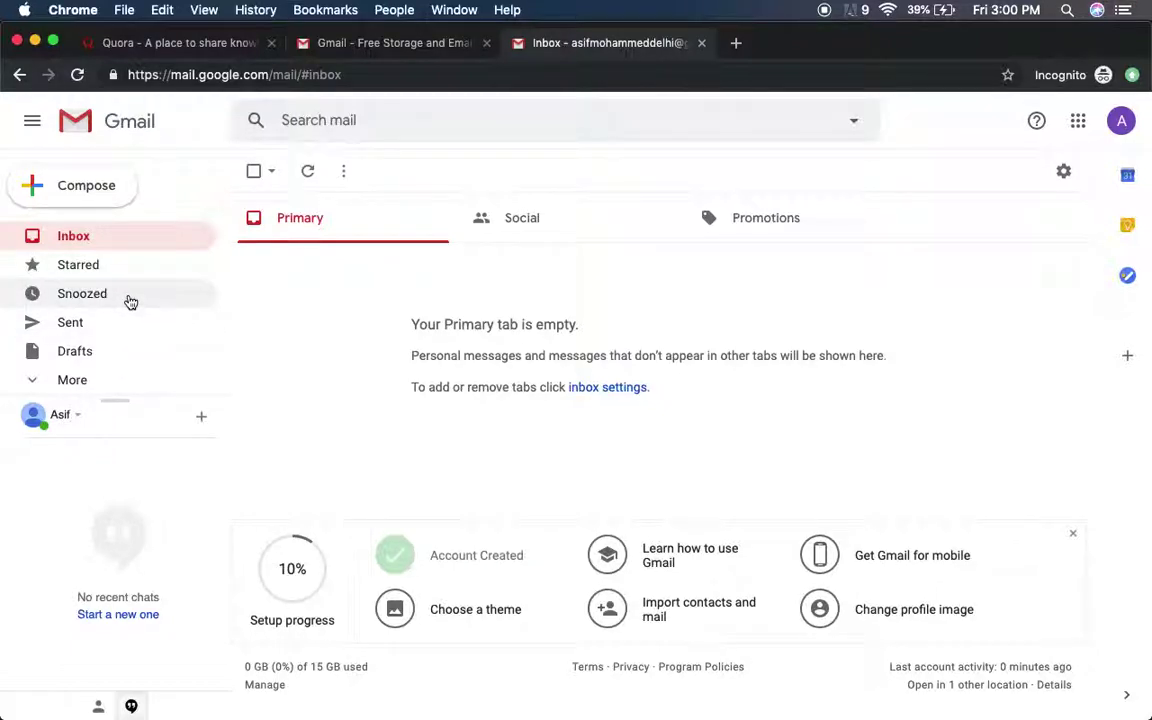
- Expand the full label list in the Gmail sidebar via More
click(72, 381)
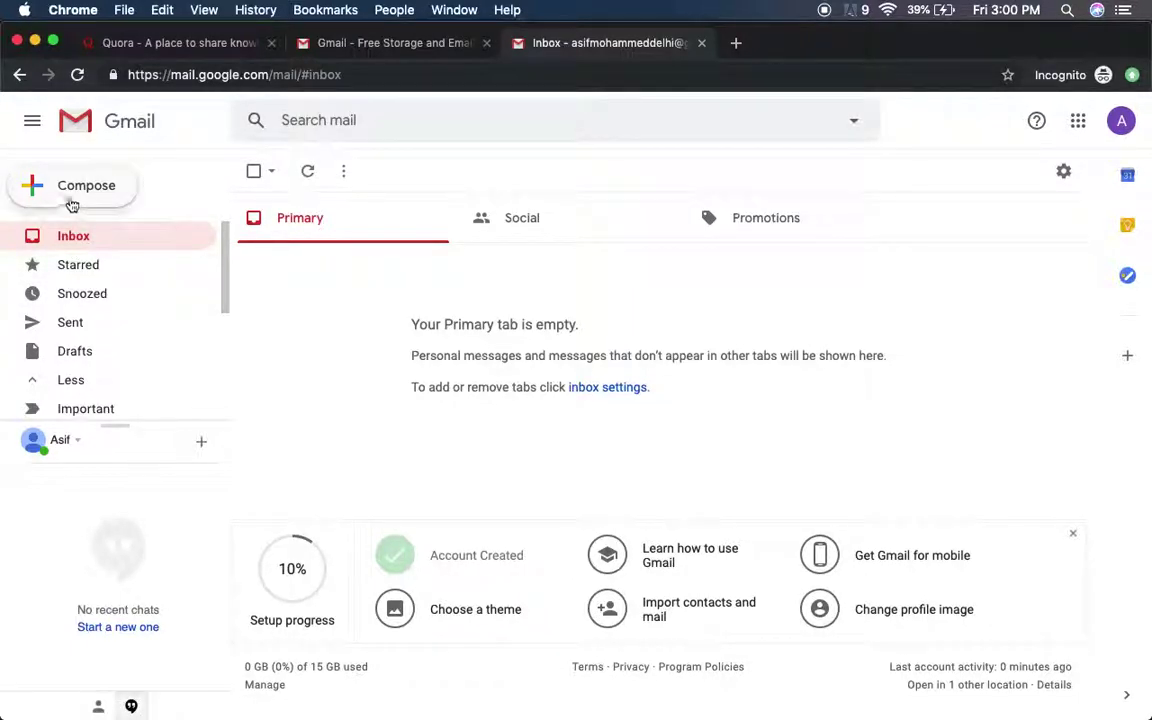
- Compose a new message addressed to a business contact's e-mail address
click(72, 197)
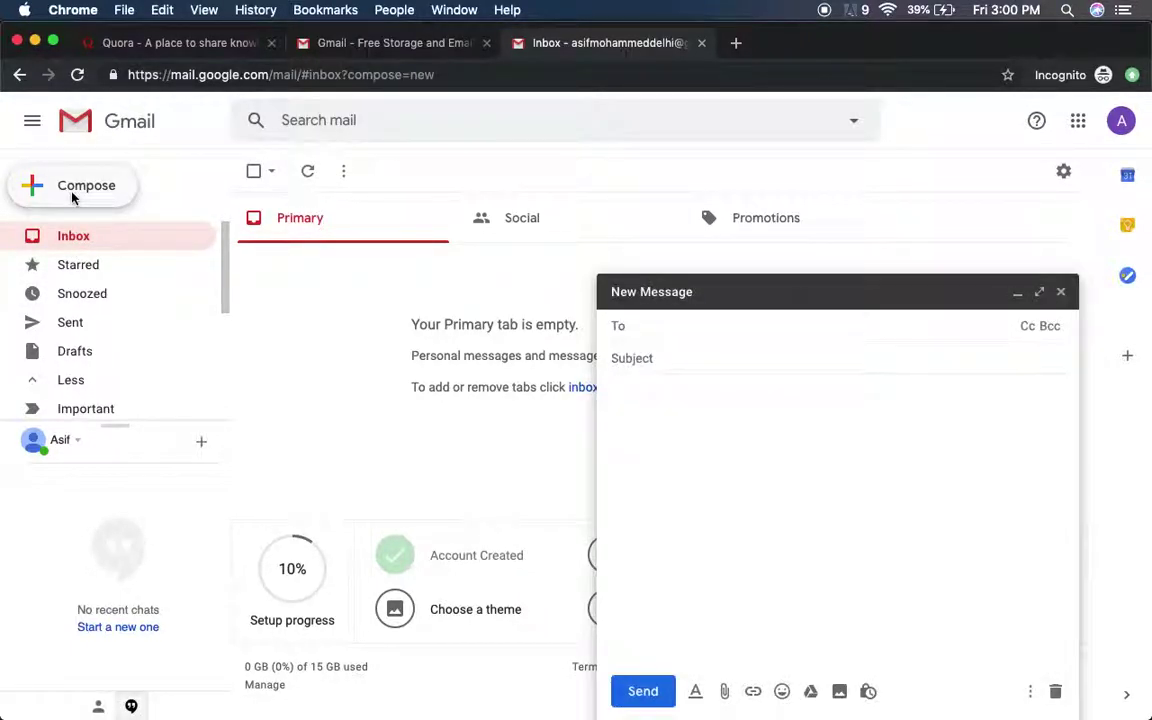
click(773, 326)
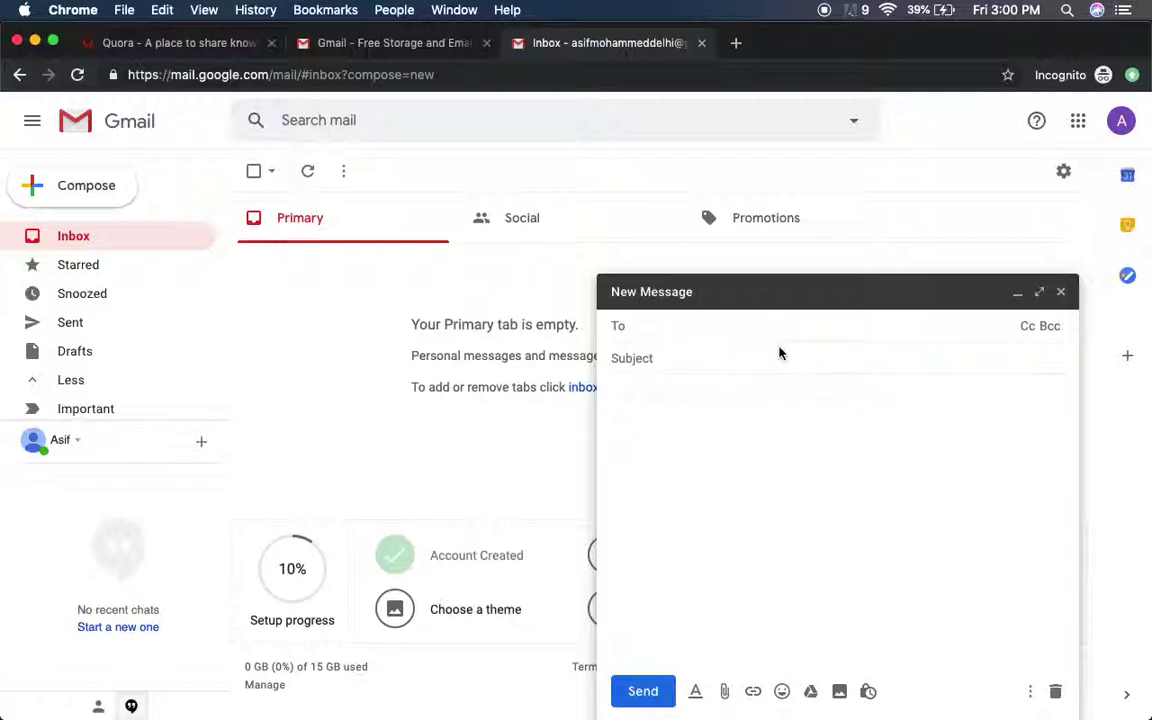
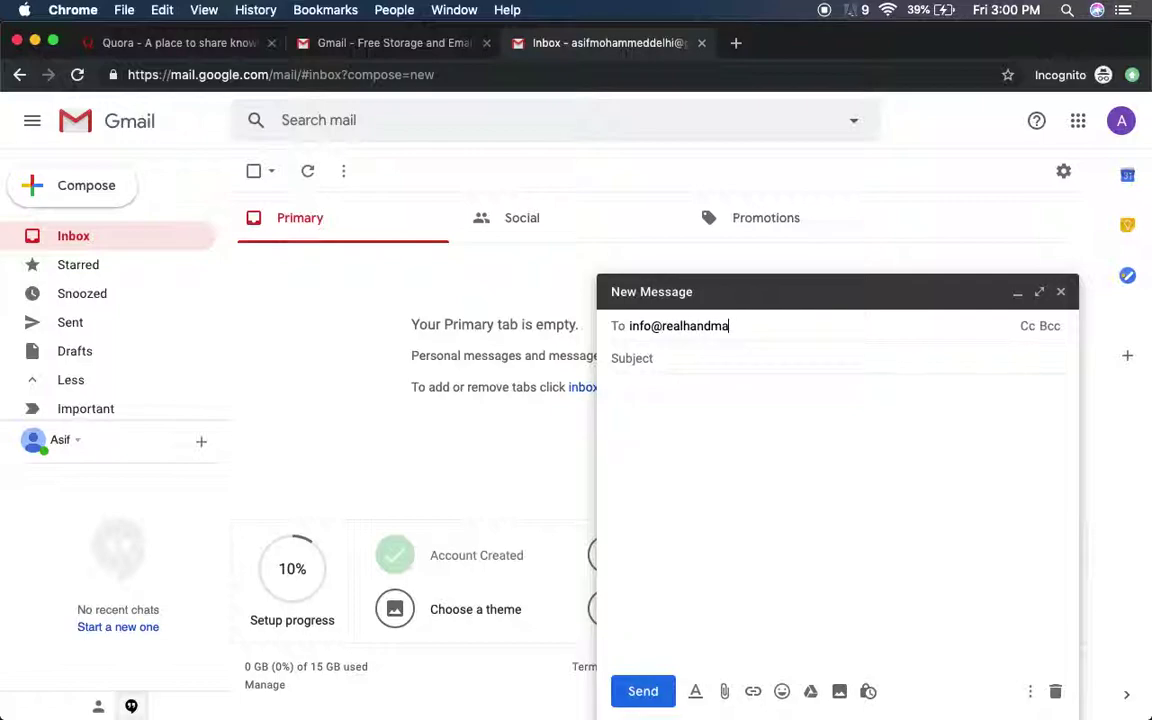
key(Return)
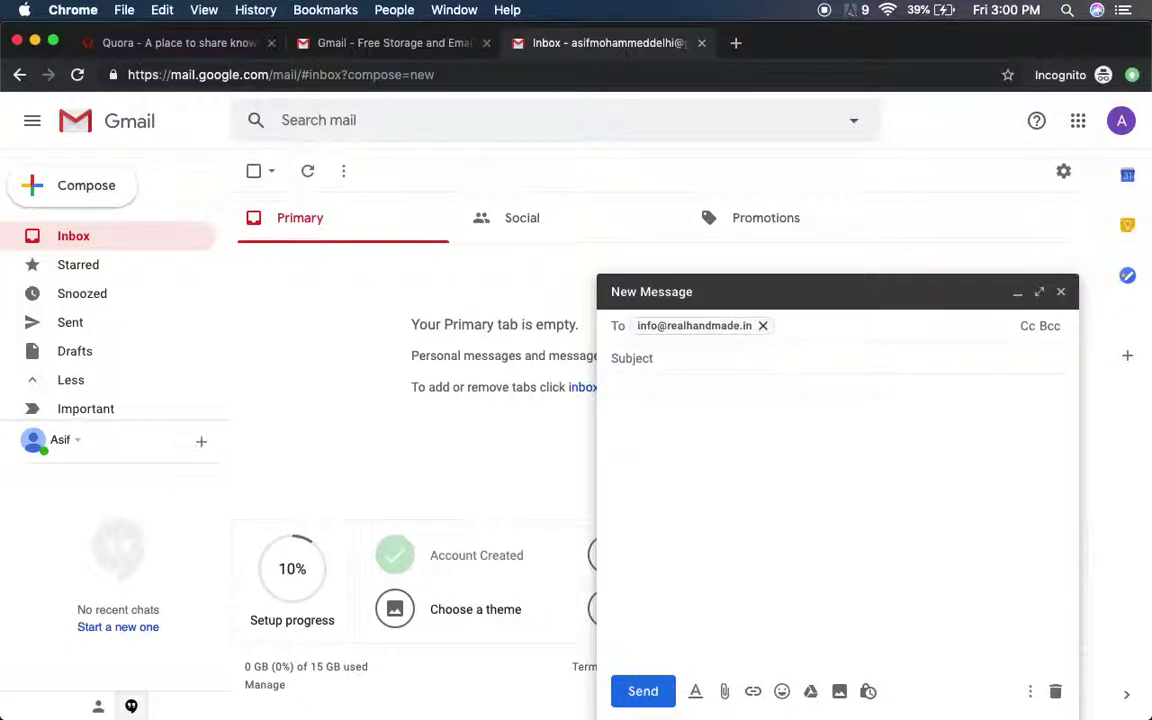
key(Tab)
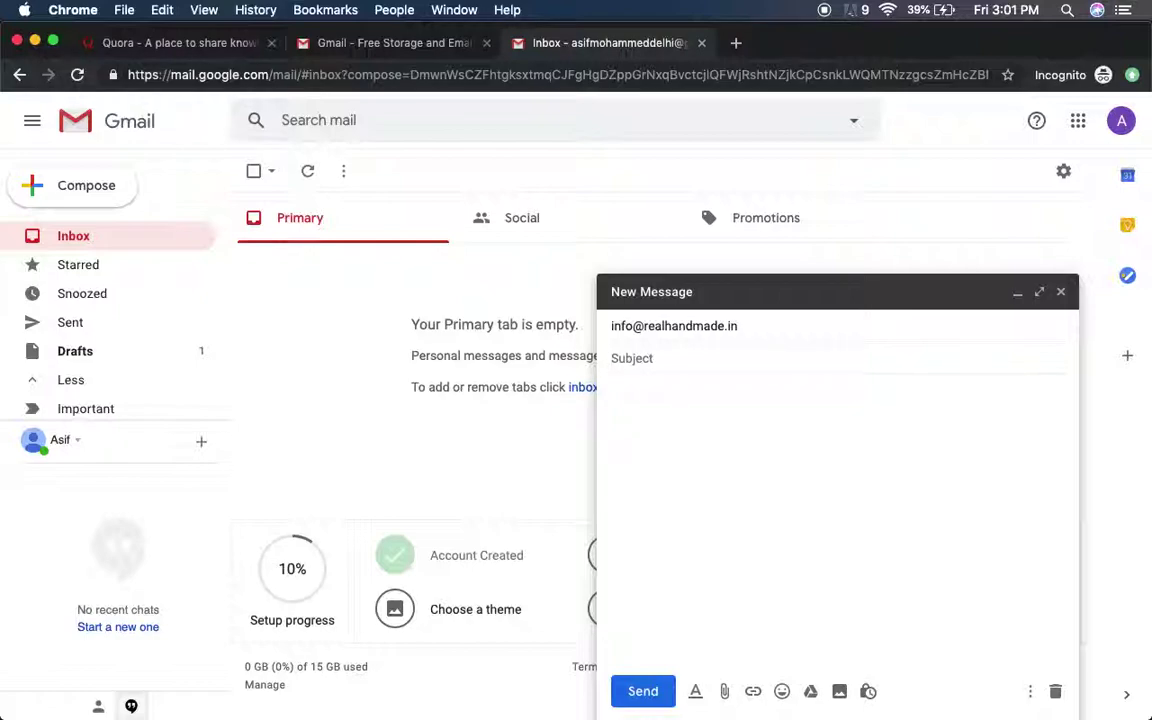
- Give the draft the subject 'new file for database for delhi' and the body 'this is for test'
text(new file for data)
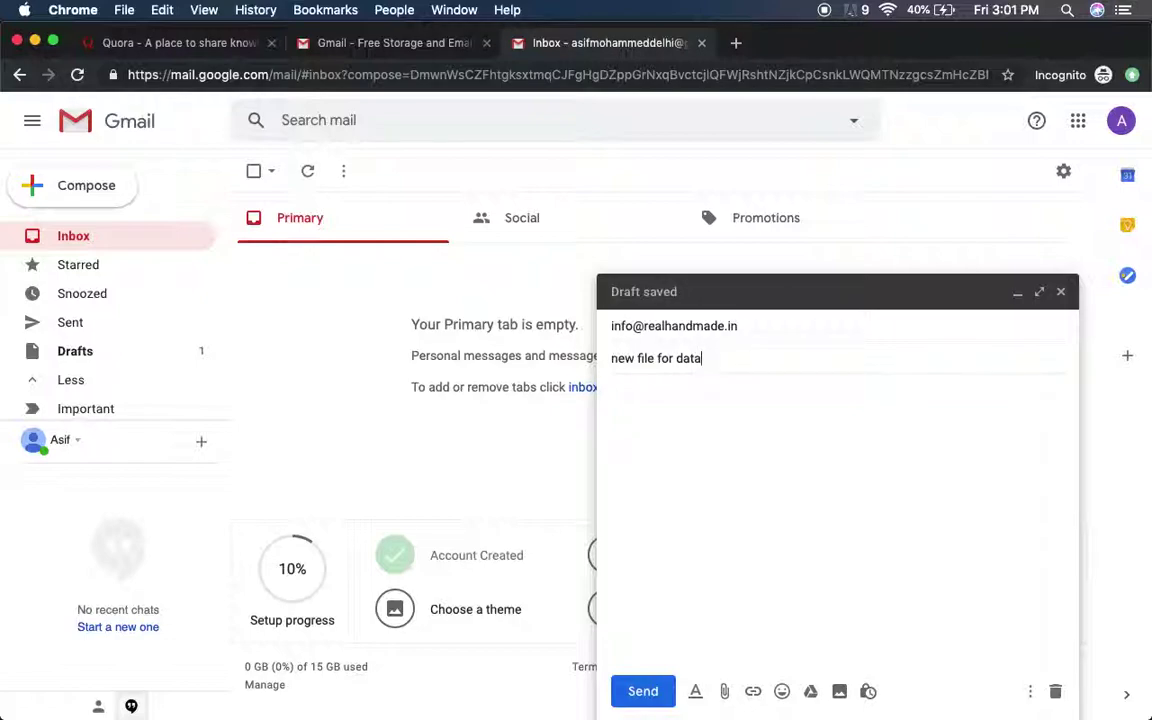
text(base)
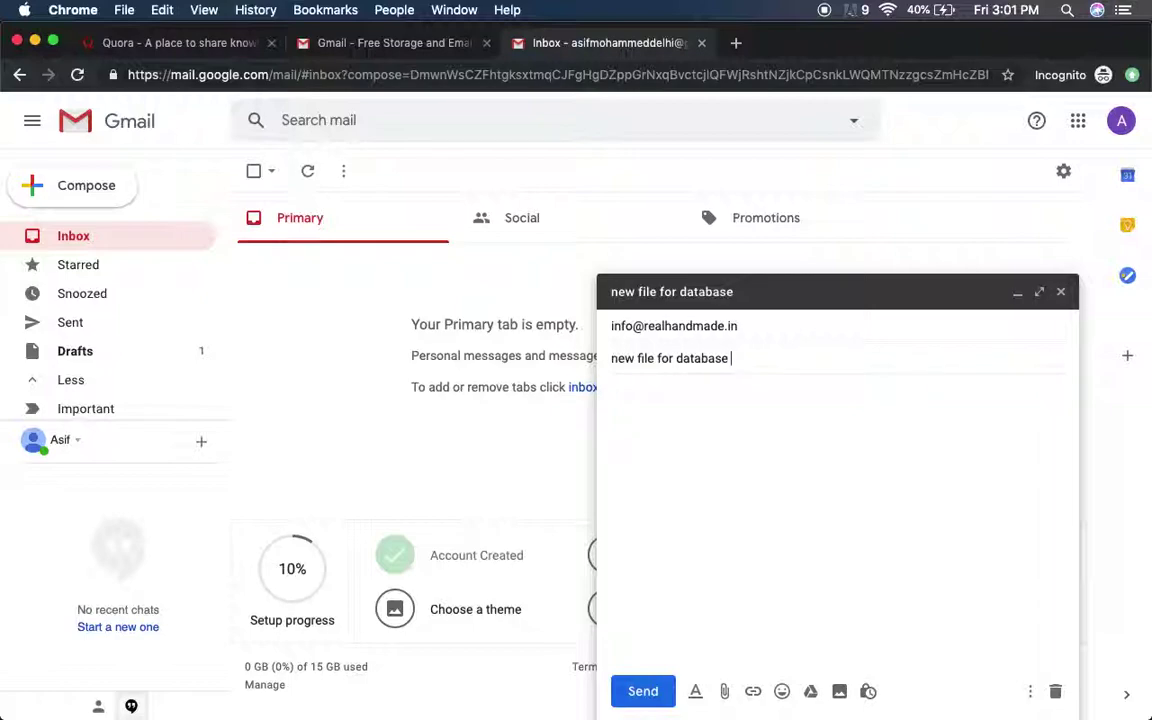
text(for delhi)
click(958, 481)
click(897, 357)
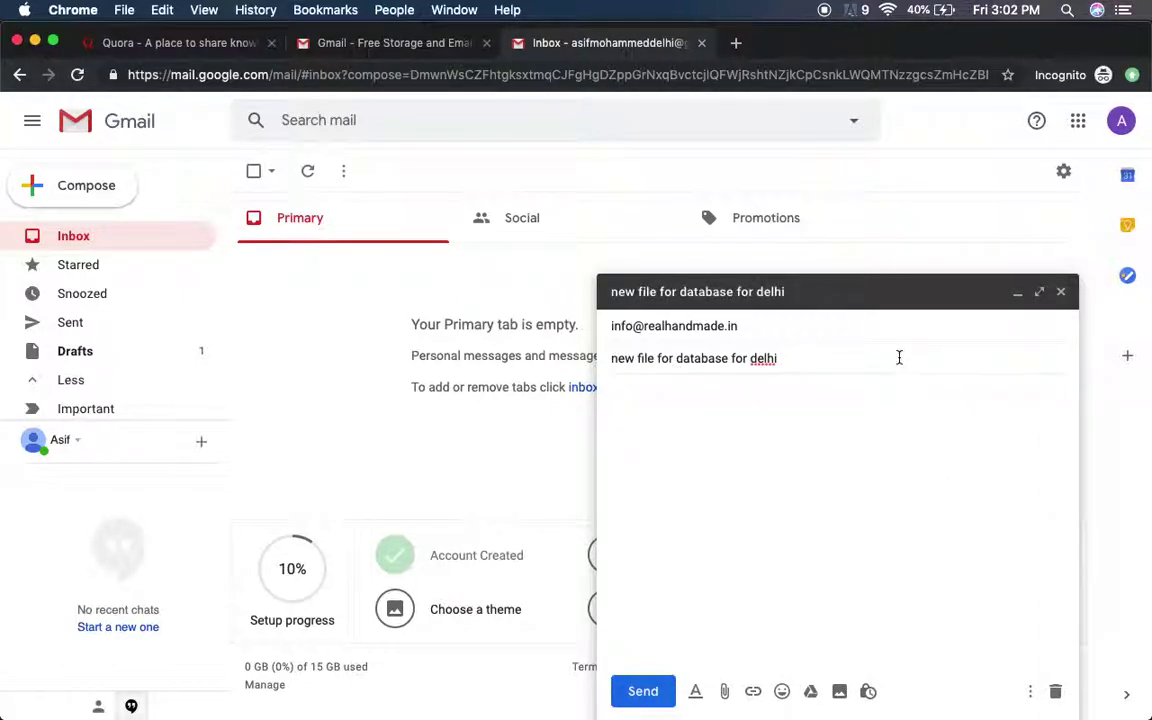
click(756, 432)
text(this is for test)
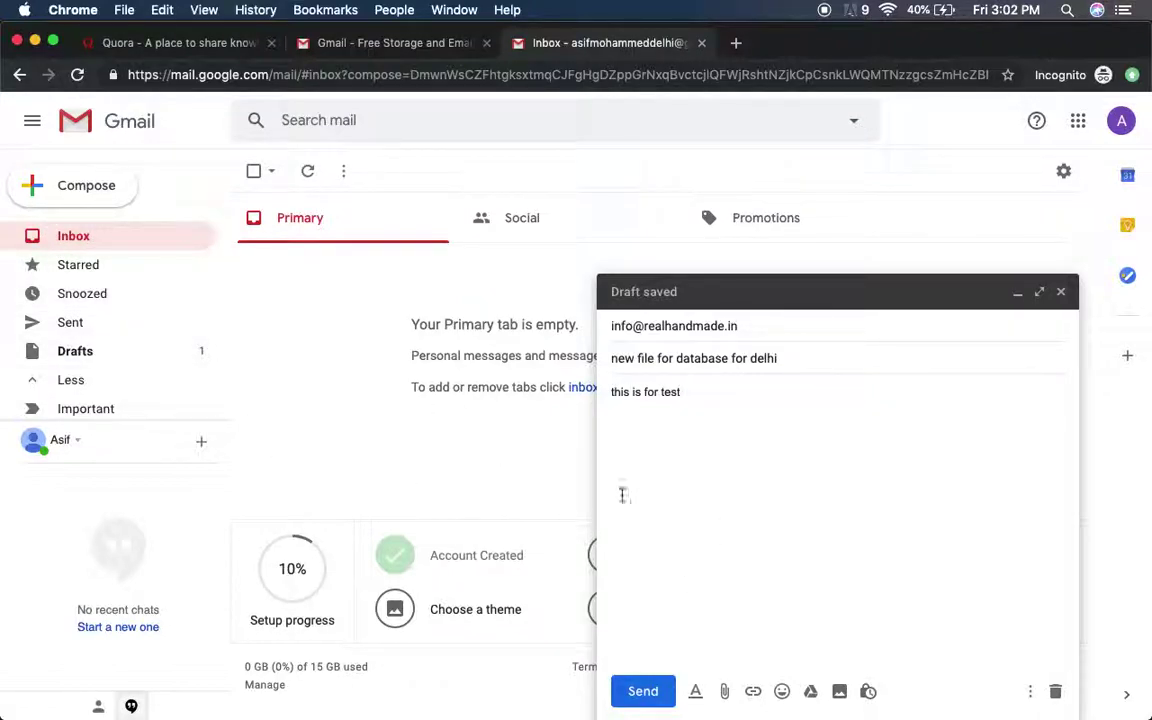
- Close the draft, reopen it from the Drafts folder, and start a second blank message
click(1061, 291)
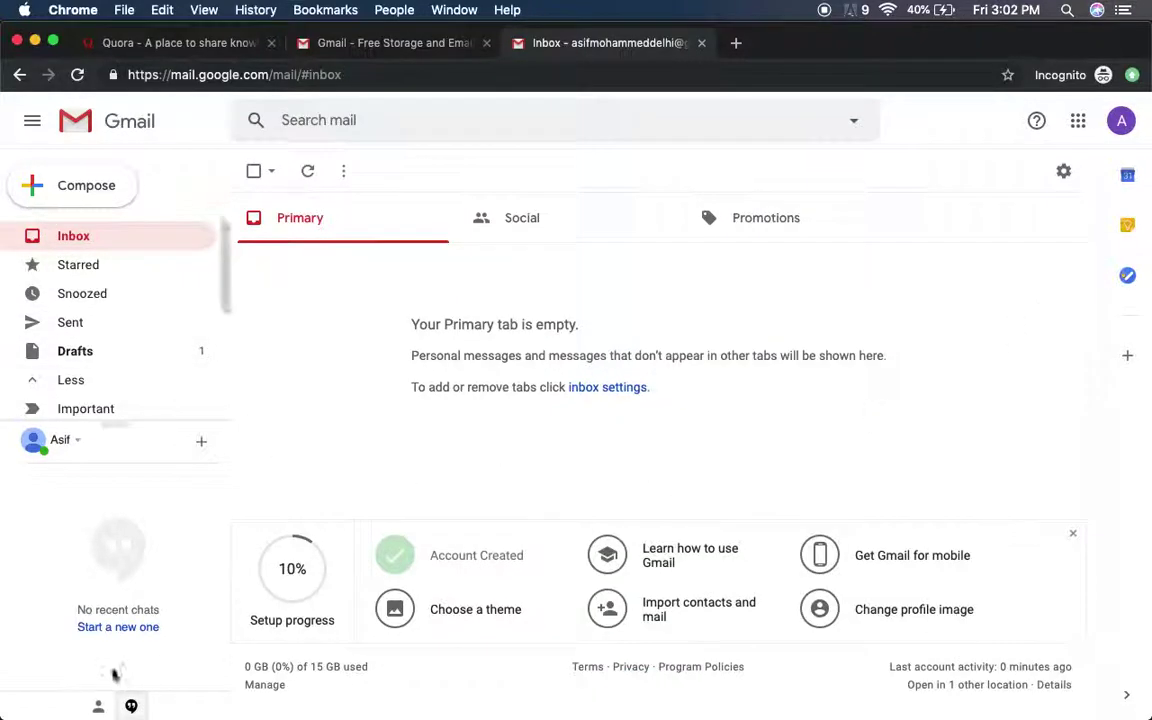
click(129, 378)
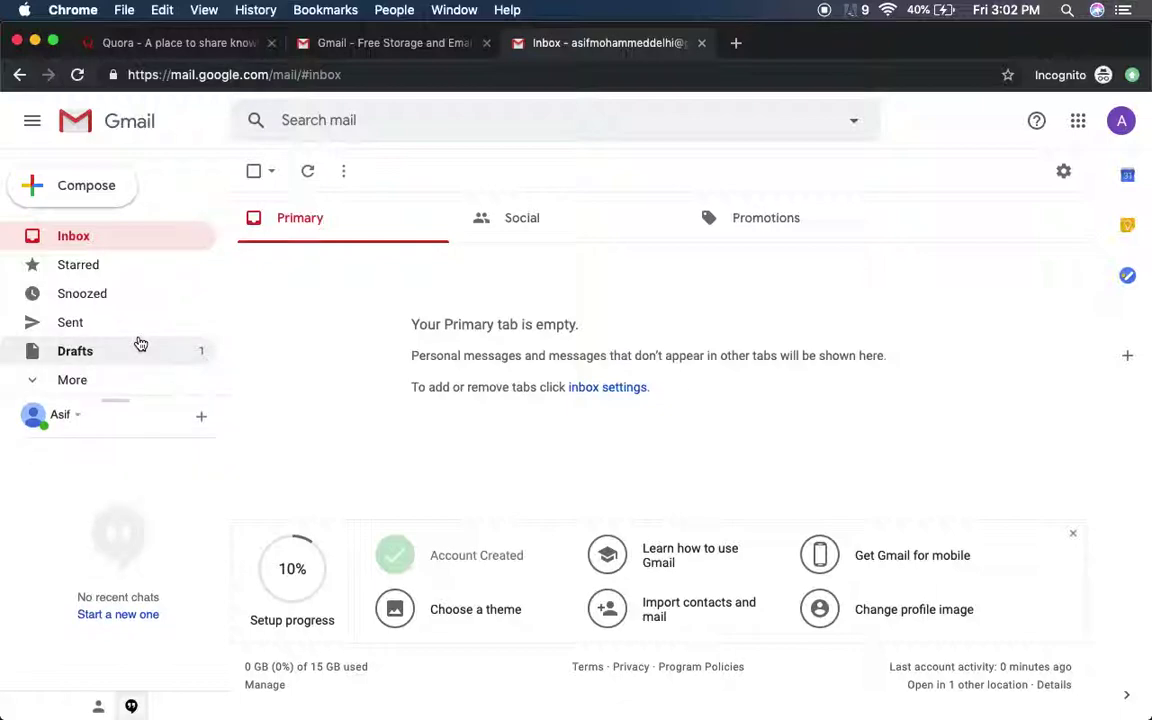
click(139, 342)
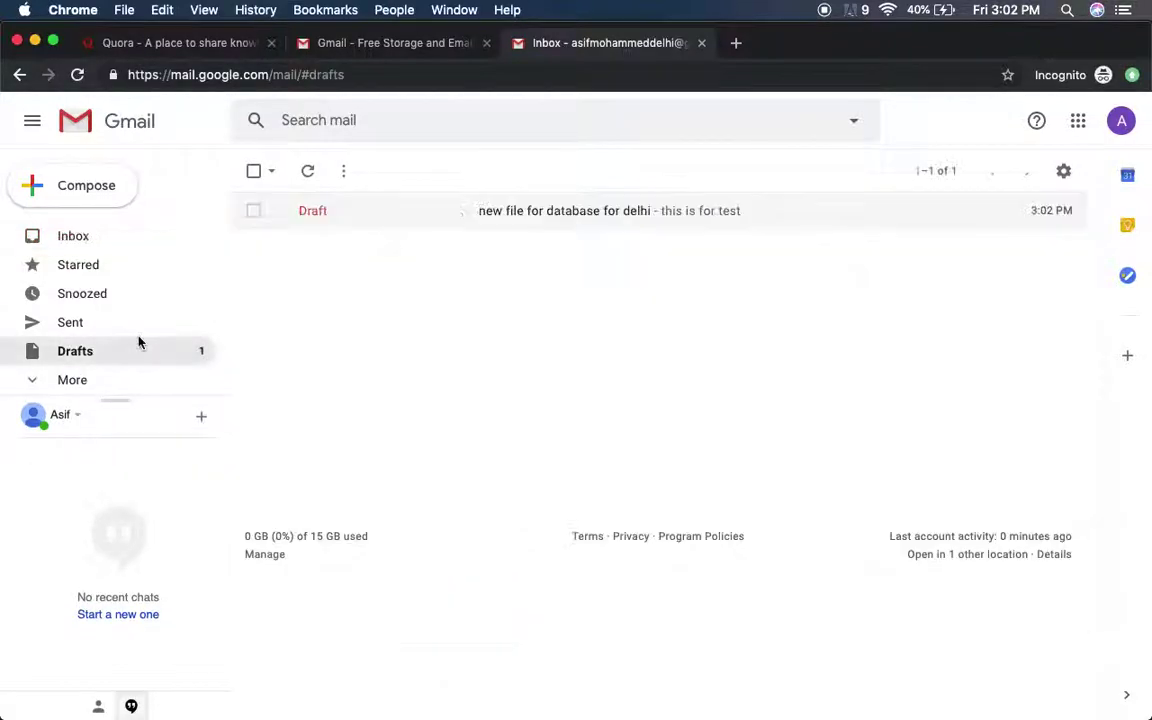
click(364, 212)
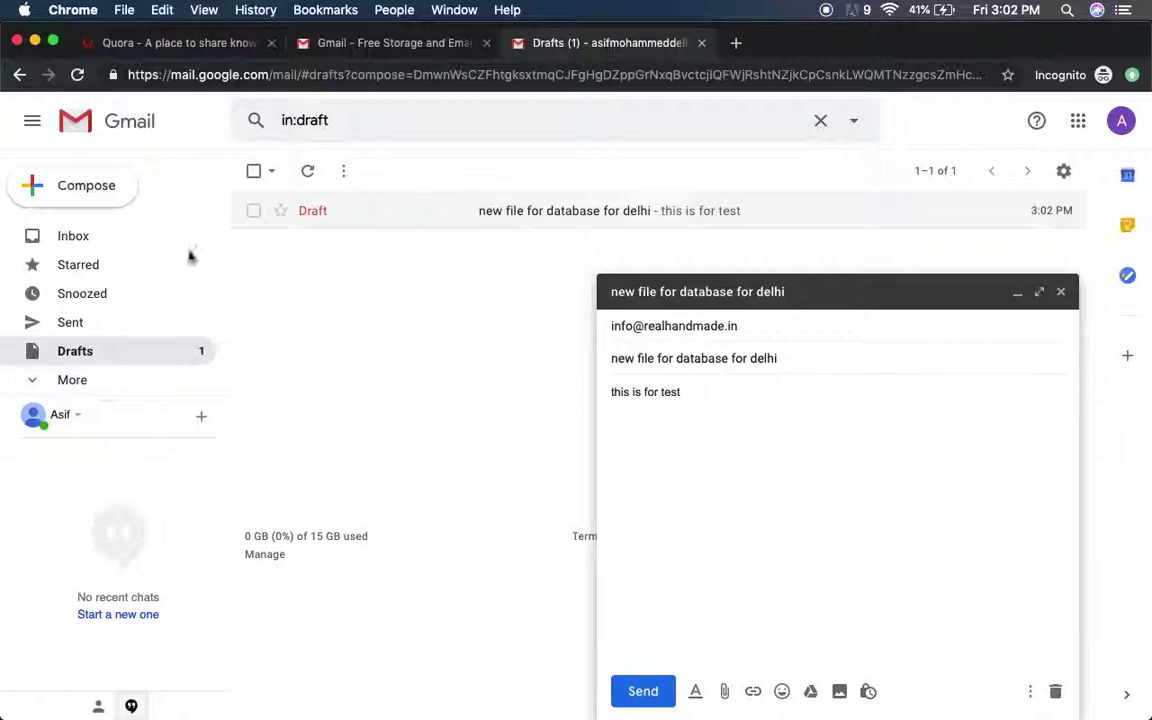
click(52, 200)
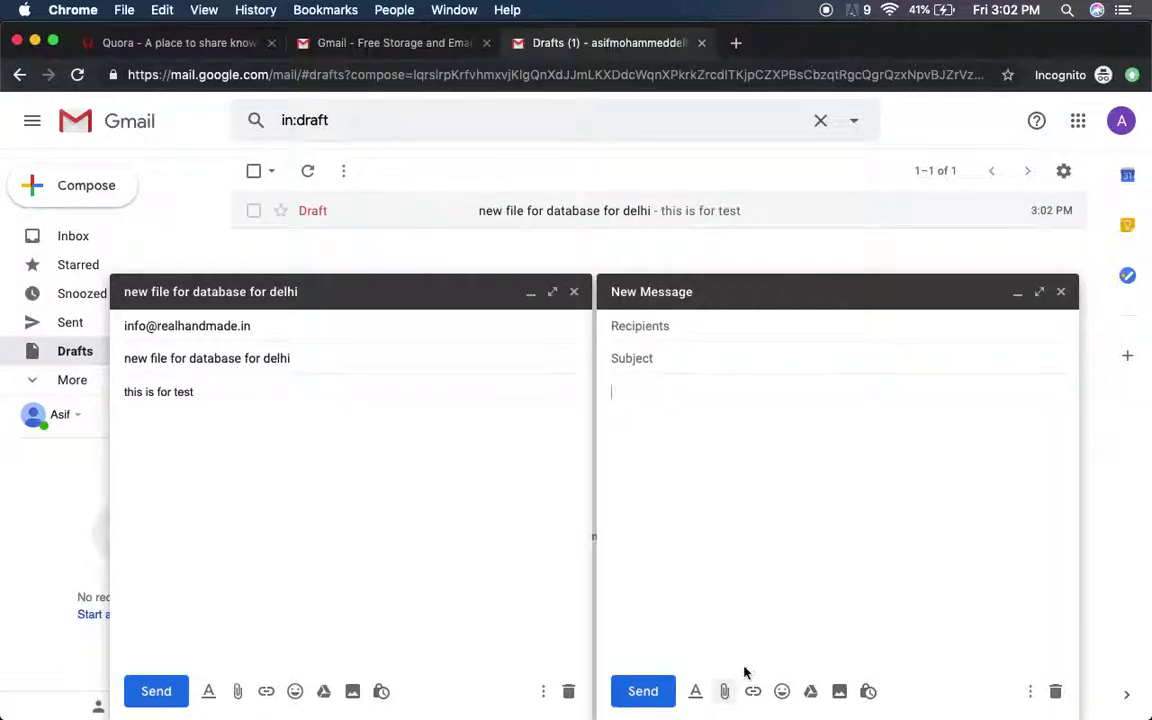
- Switch to the Quora tab showing the login page
click(170, 43)
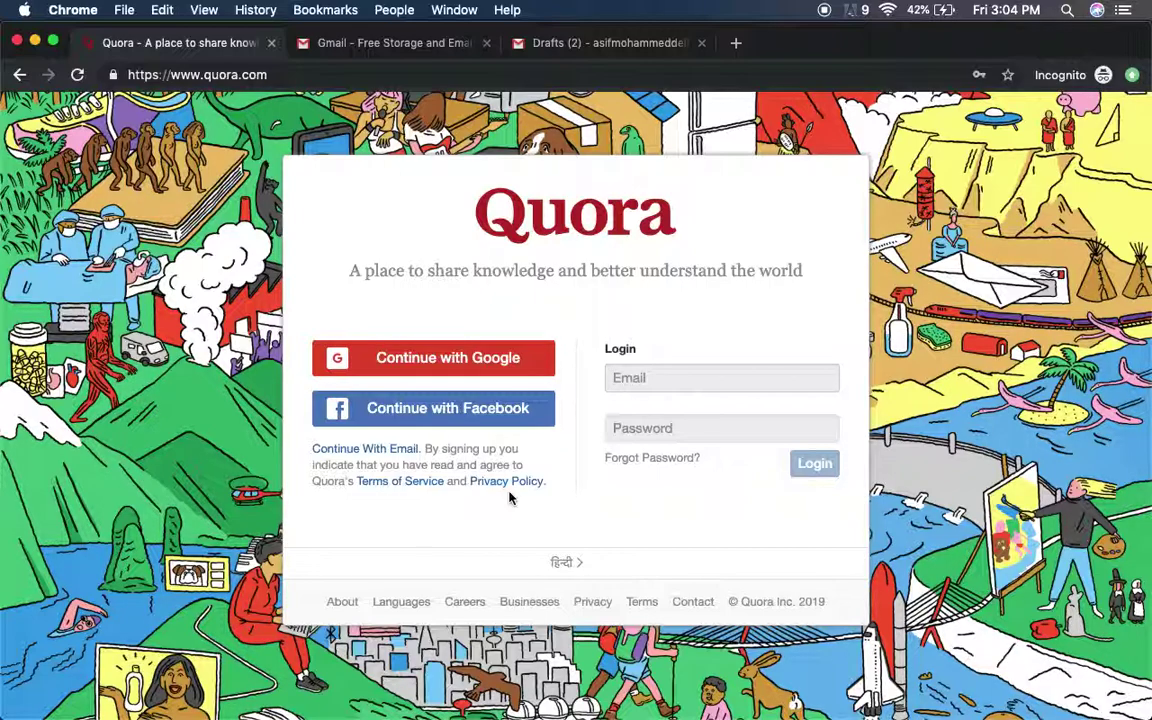
- Start Quora's Google sign-in and choose the new Google account
click(473, 360)
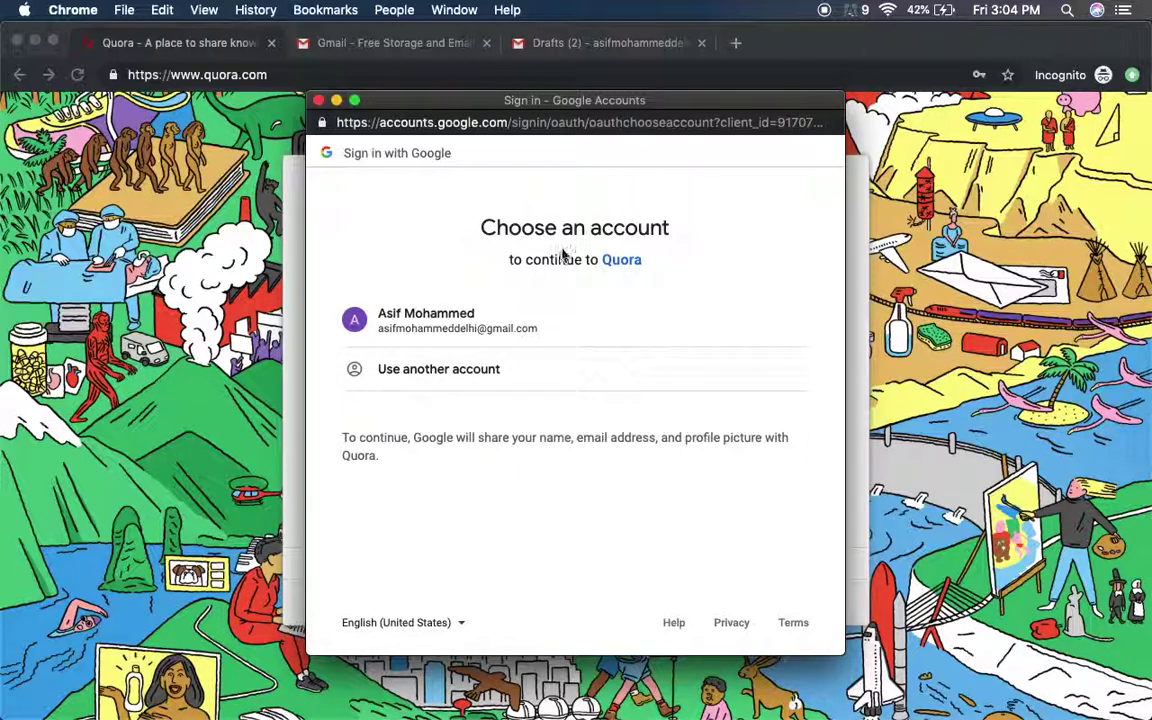
click(519, 331)
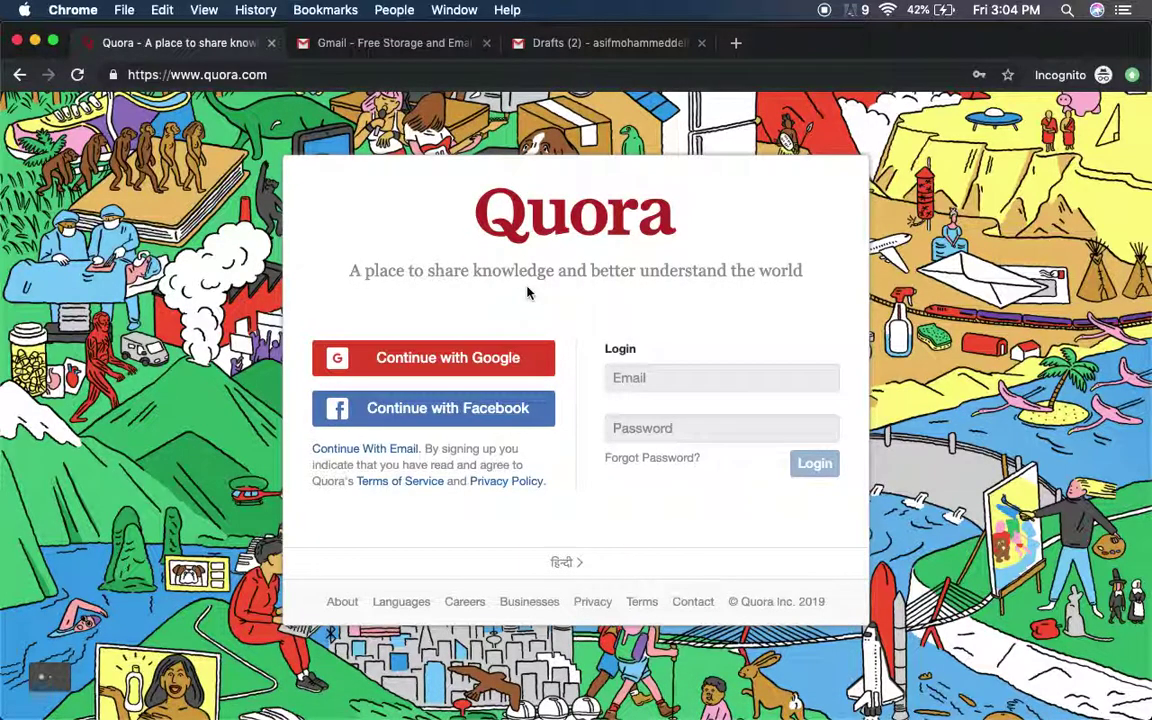
- Complete the Google sign-in to Quora and pick History as an interest
click(451, 380)
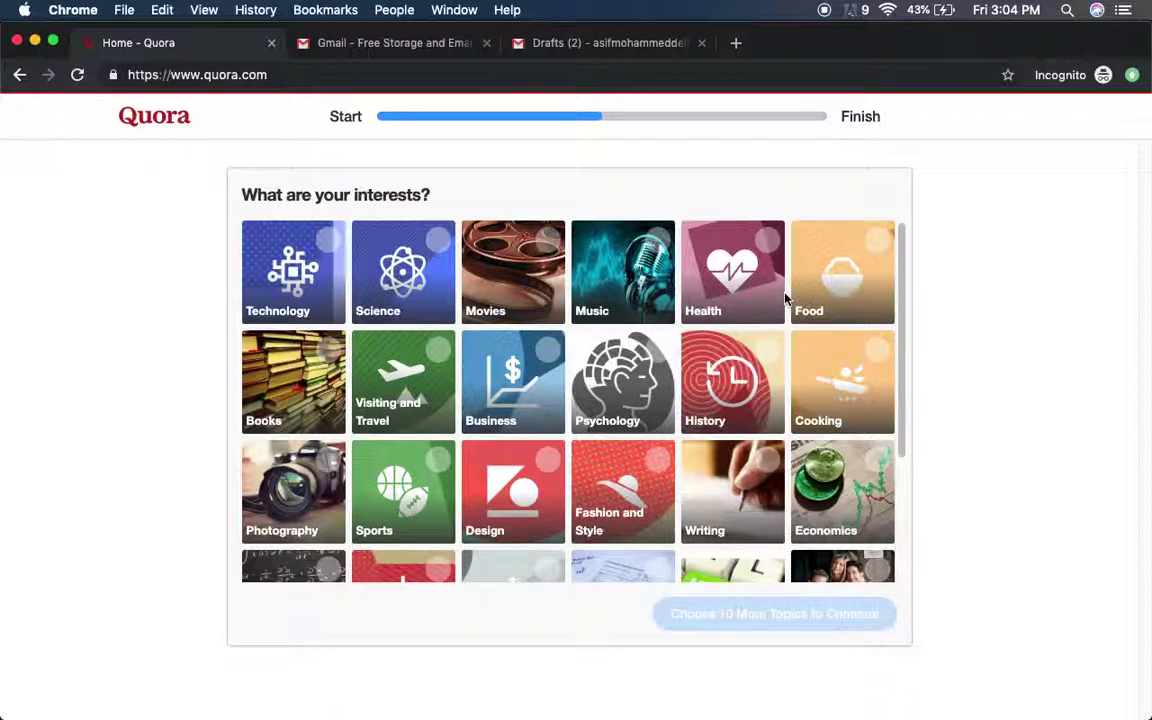
click(708, 375)
scroll(708, 321, down, 1)
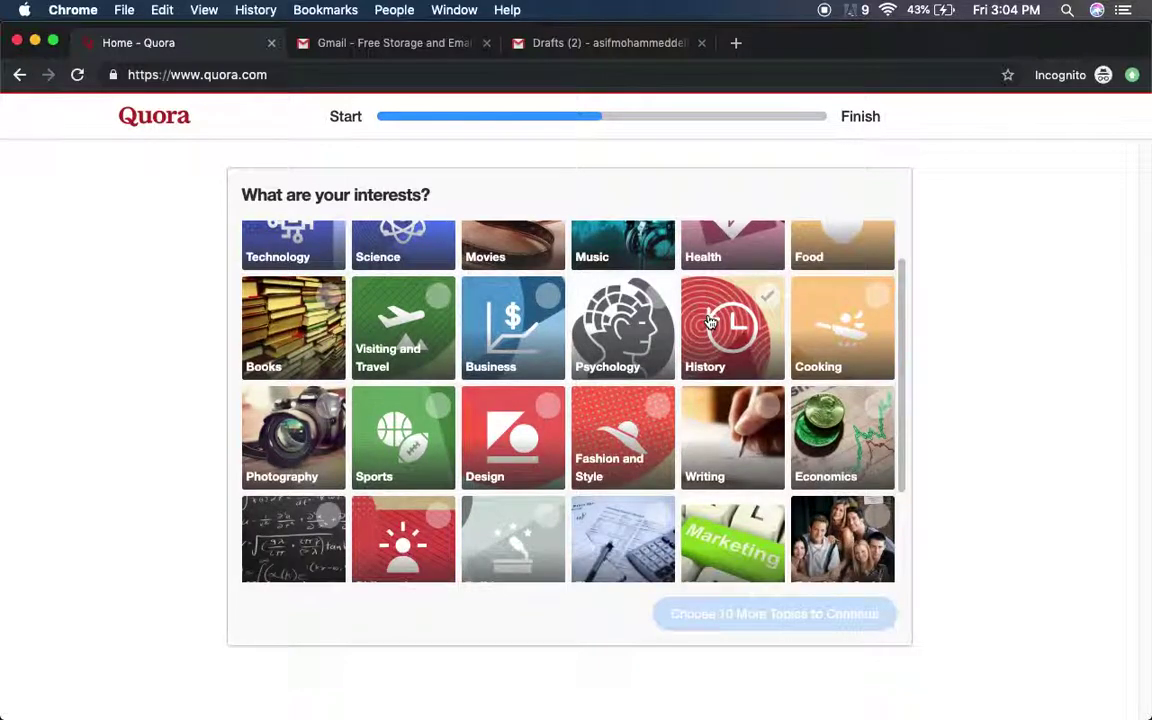
scroll(708, 321, down, 3)
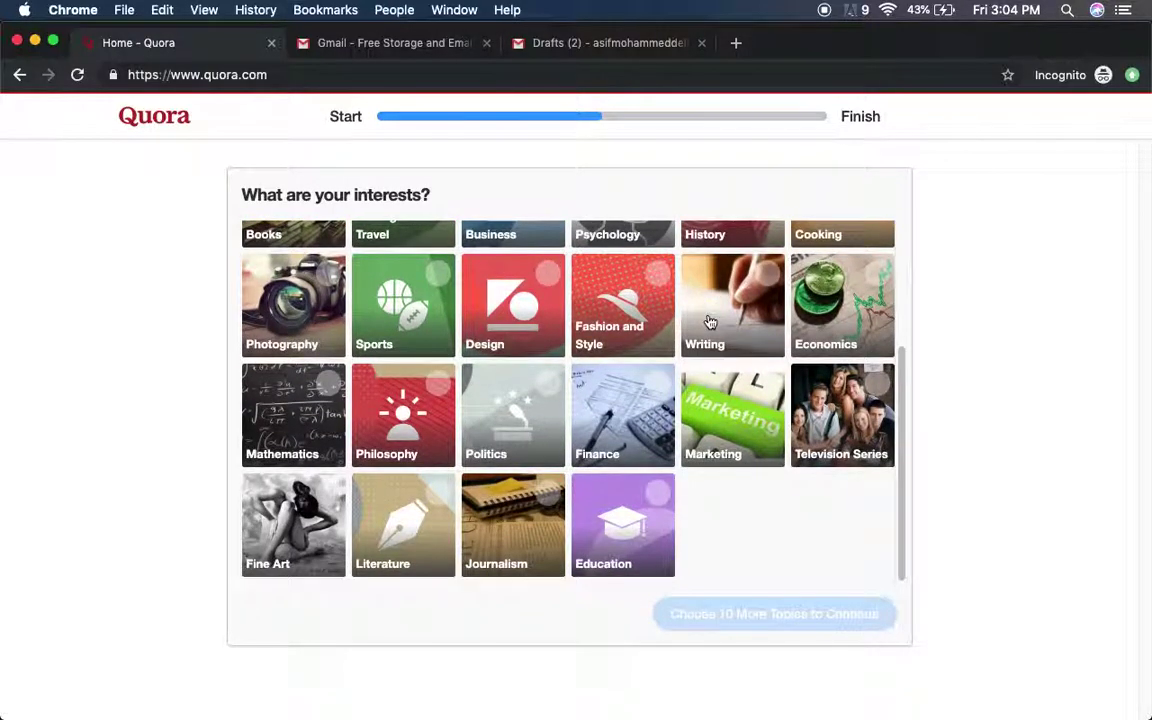